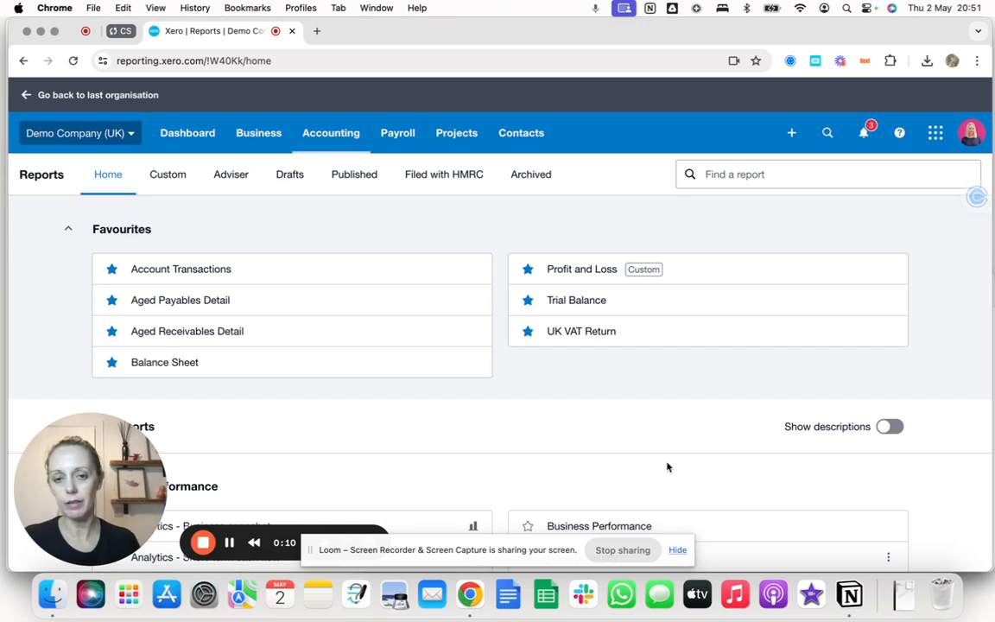
Step: Open the custom Profit and Loss report from the favourite reports
click(557, 275)
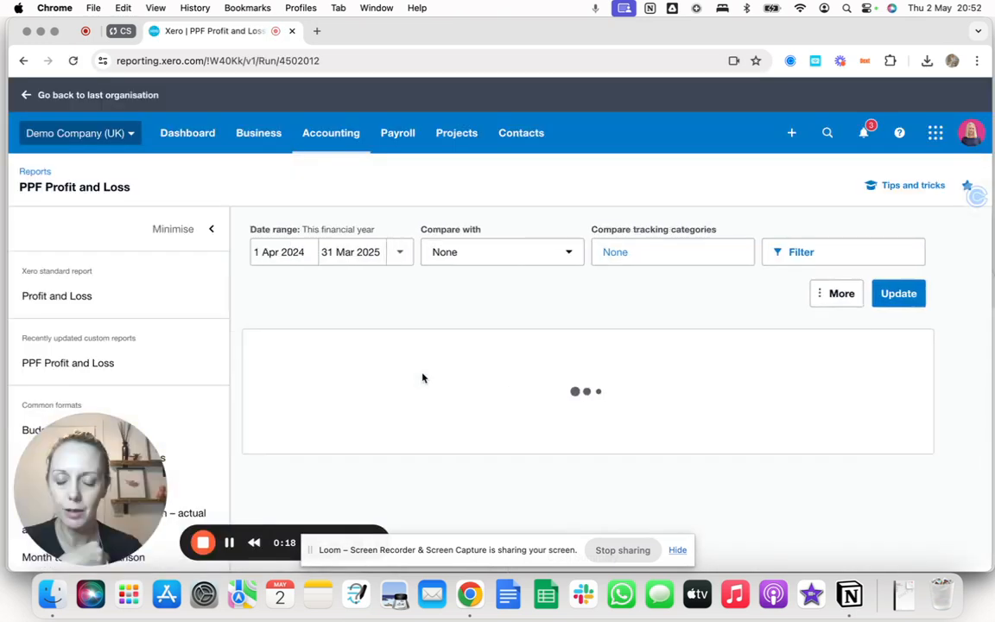
scroll(422, 372, down, 3)
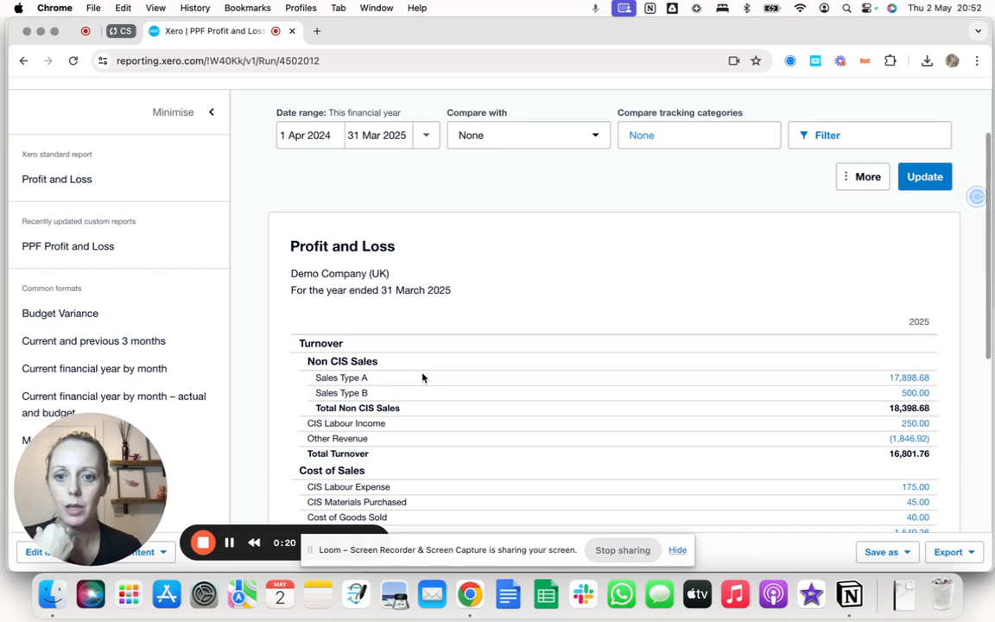
scroll(50, 343, down, 2)
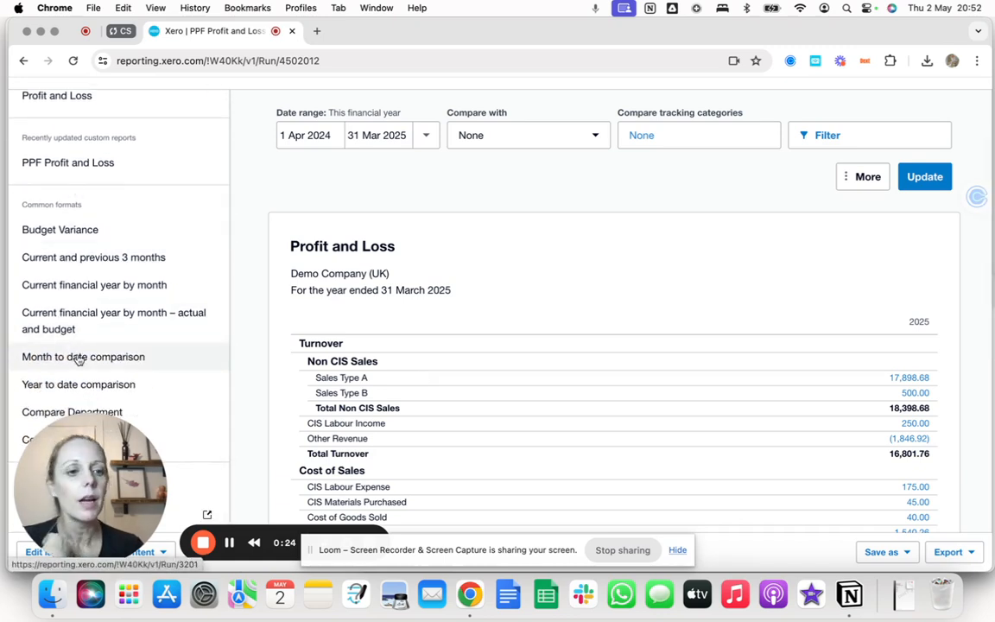
Step: Drill into the Sales Type A amount and look through the transactions behind it
click(912, 382)
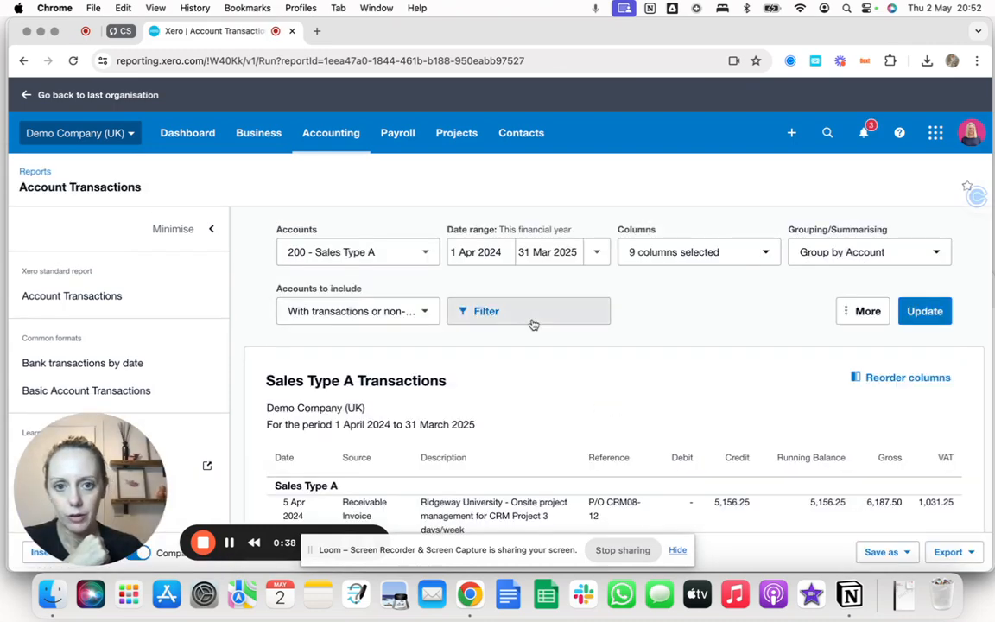
scroll(533, 324, down, 4)
scroll(533, 325, down, 9)
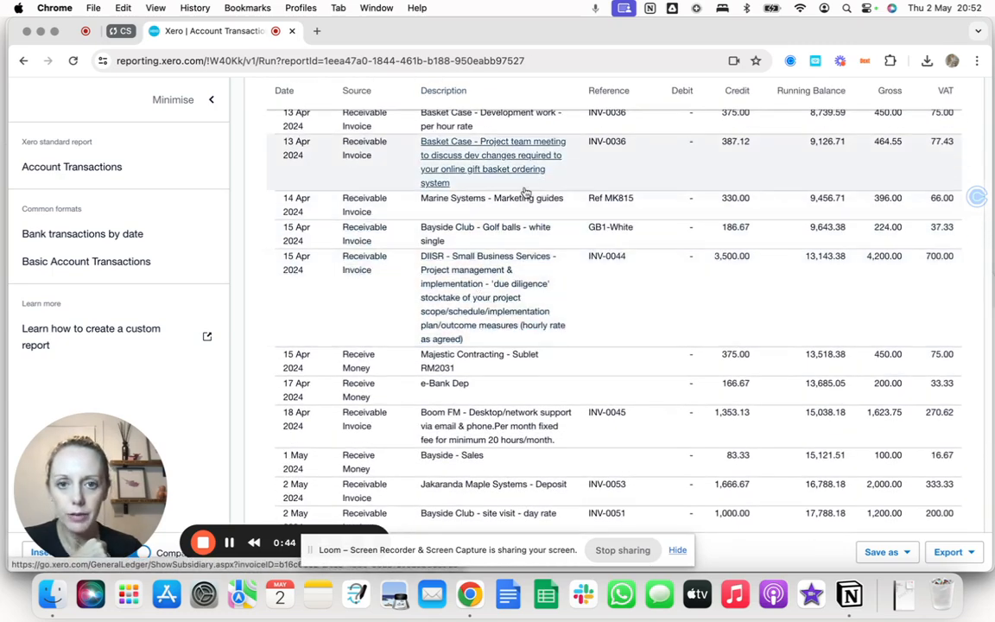
scroll(521, 195, up, 9)
scroll(524, 194, up, 4)
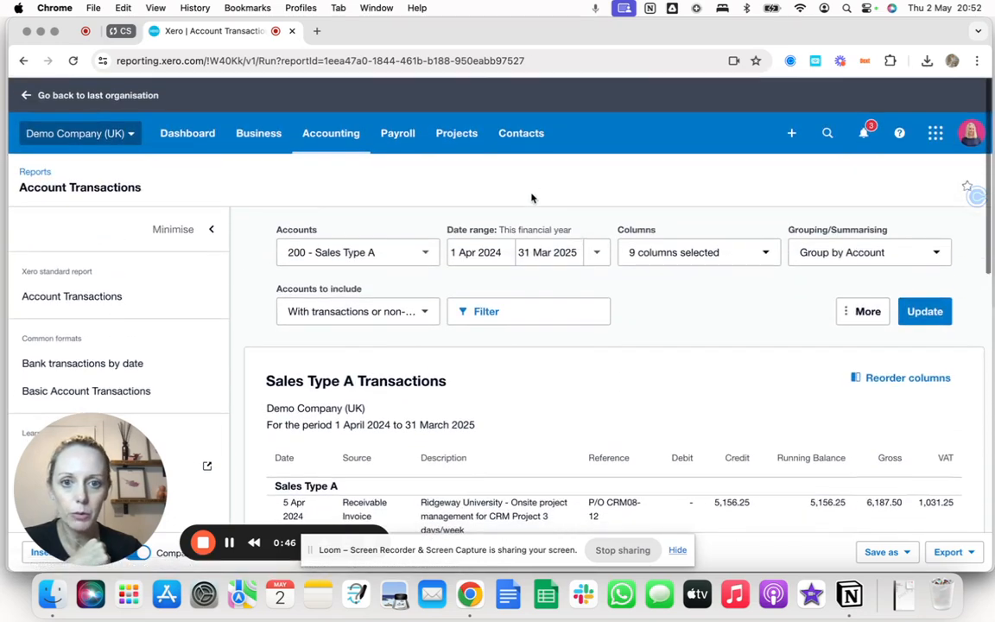
Step: Check which columns are available for the Account Transactions report, leaving the selection as it is
click(762, 251)
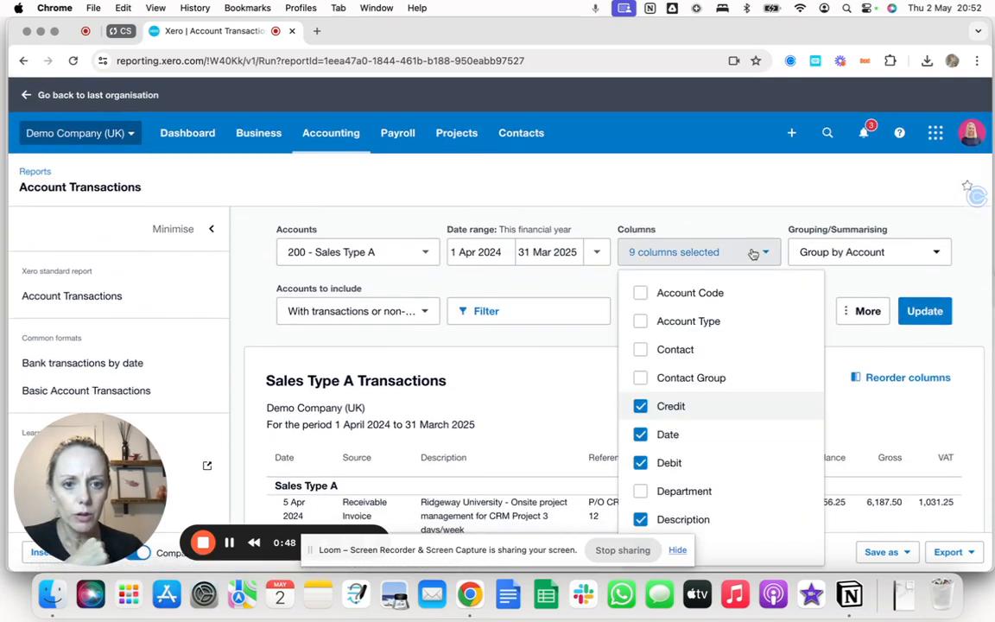
scroll(688, 375, down, 3)
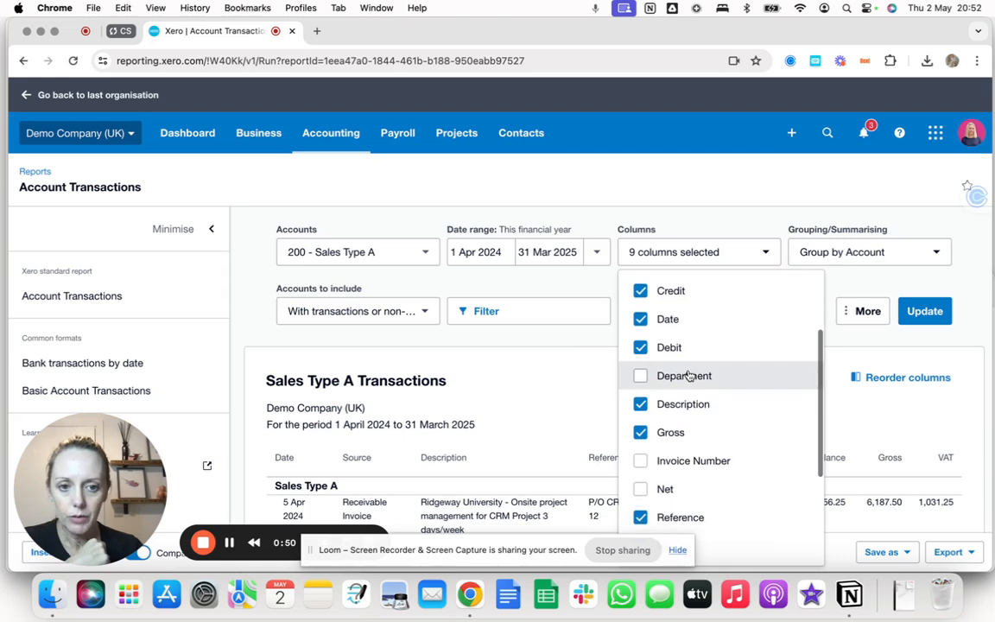
scroll(688, 376, up, 2)
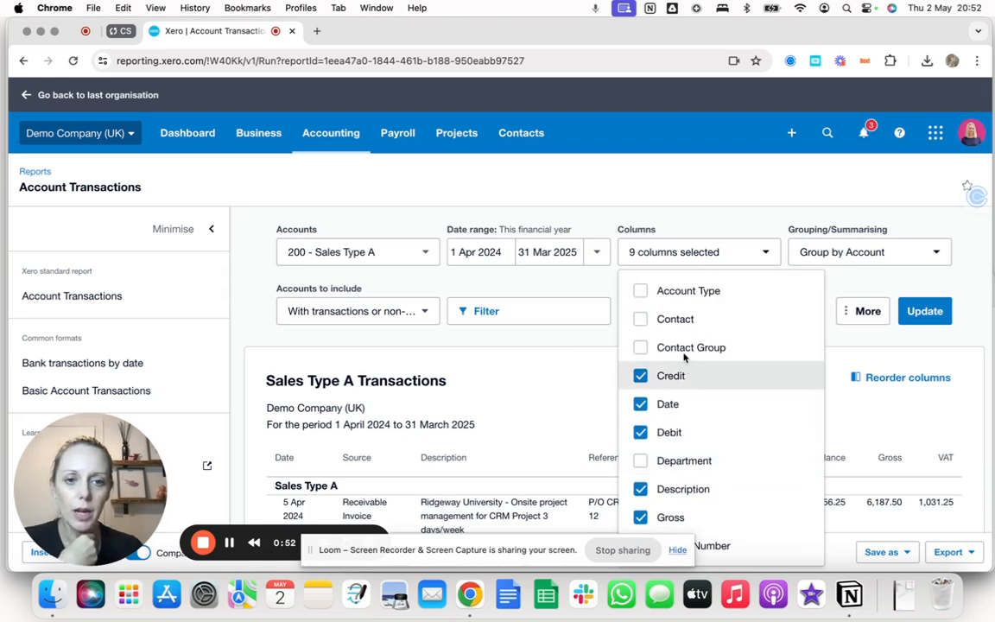
scroll(686, 406, up, 1)
click(655, 226)
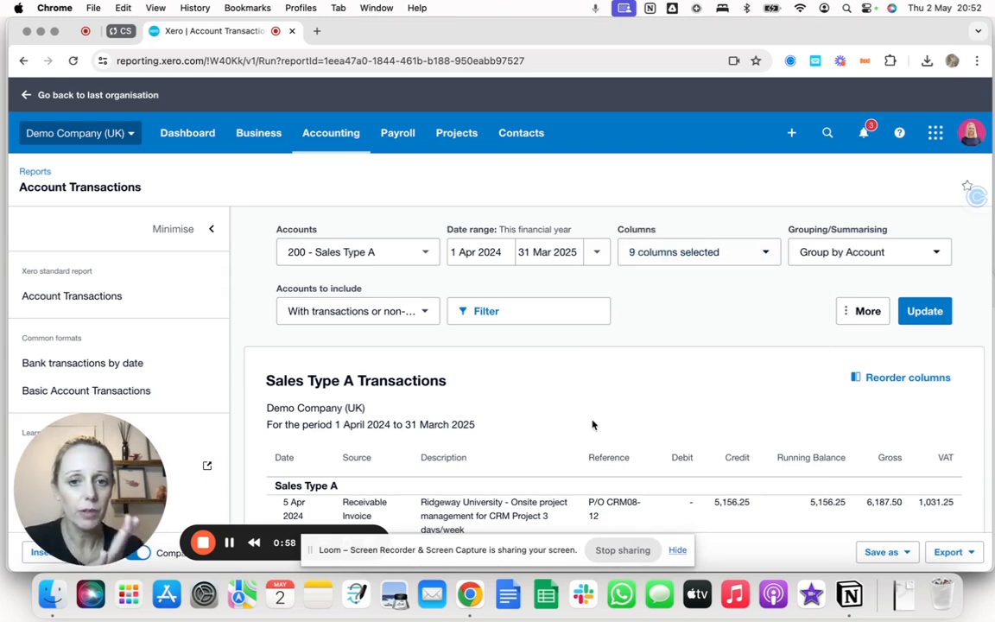
Step: Examine the descriptions, references and amounts of the Sales Type A transactions
scroll(592, 424, down, 5)
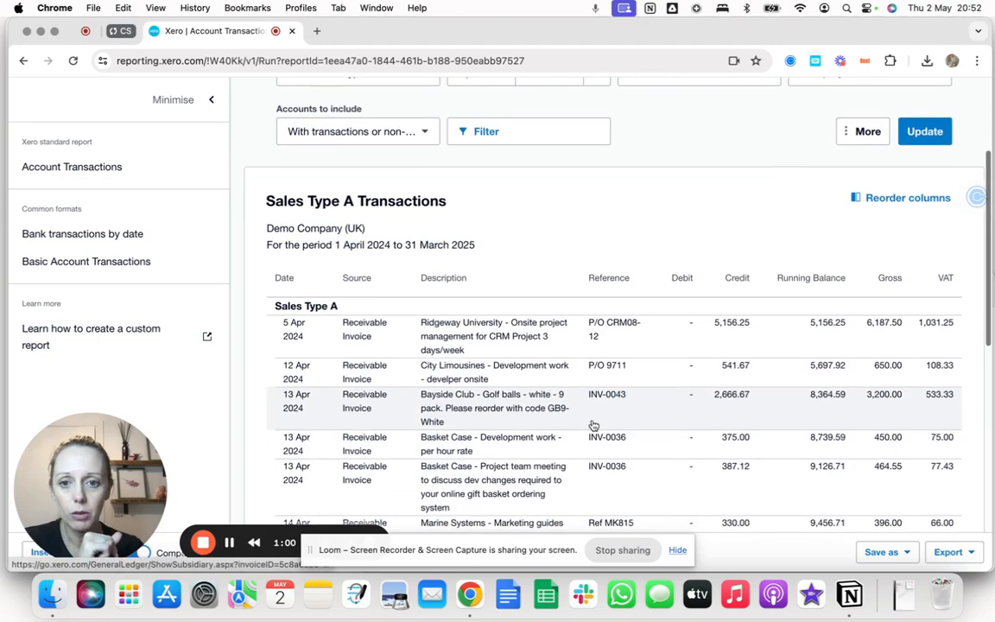
scroll(730, 394, down, 4)
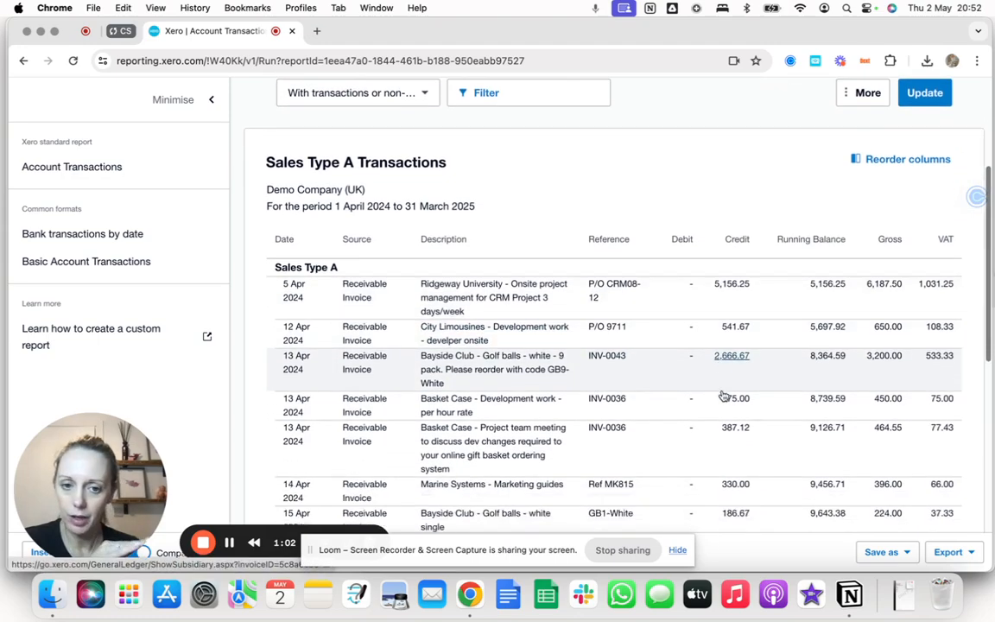
scroll(402, 238, up, 9)
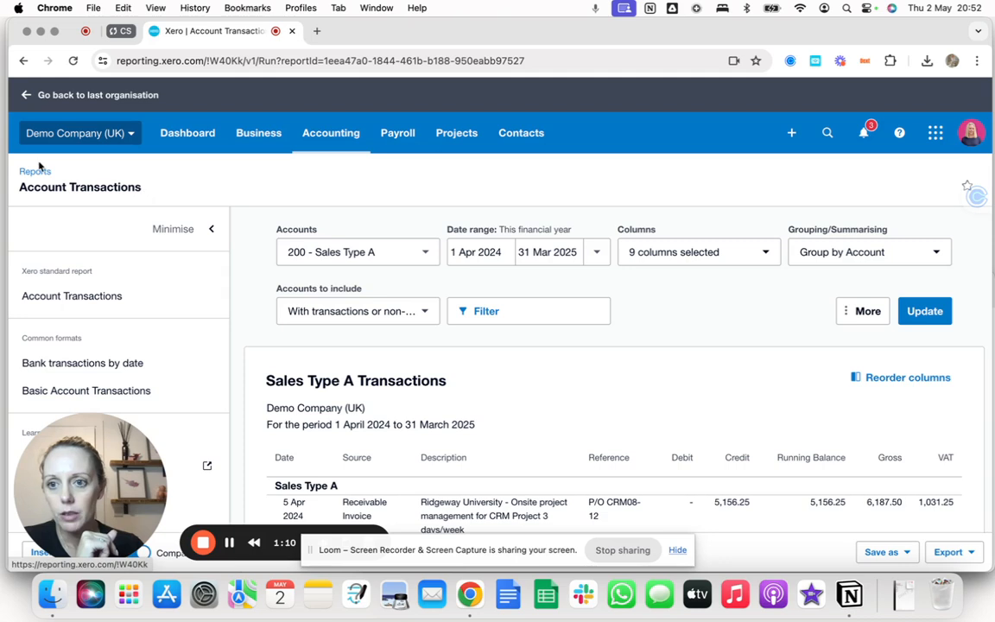
Step: Return to the Profit and Loss report and update it for last month, 1 Apr 2024 to 30 Apr 2024
click(23, 61)
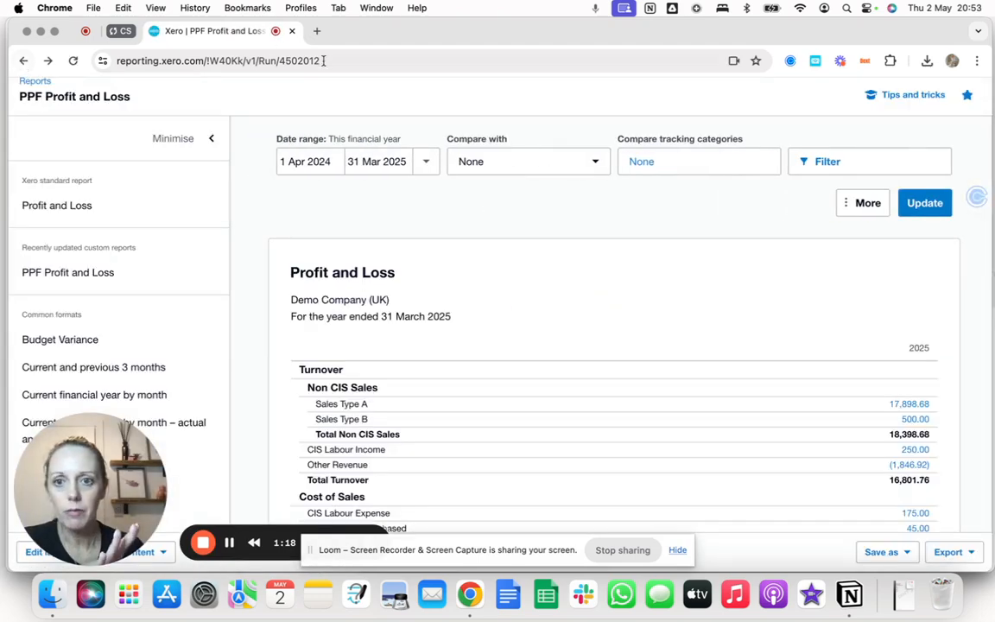
click(423, 167)
click(480, 301)
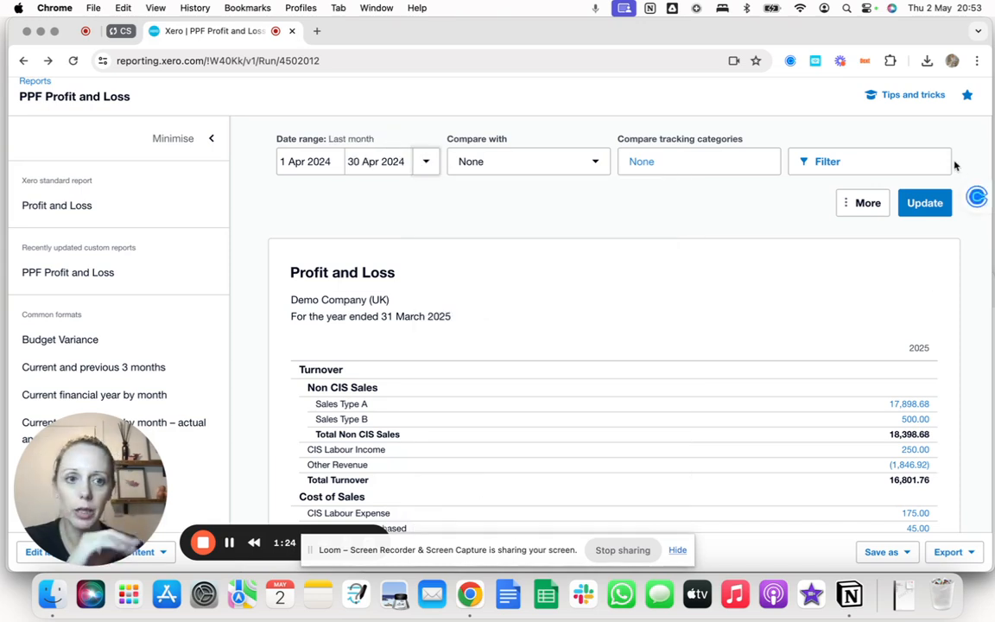
click(916, 205)
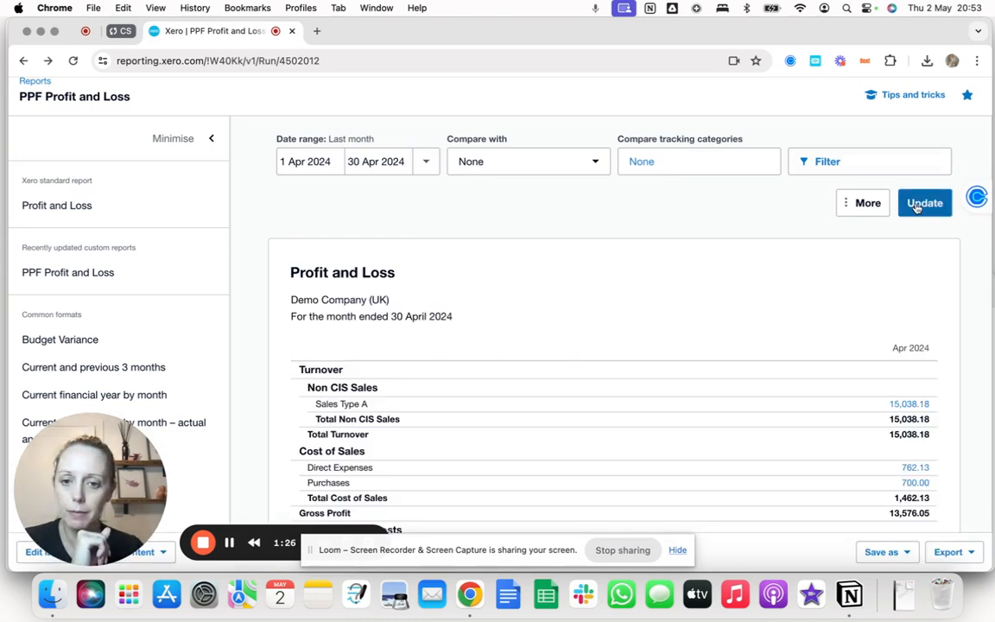
Step: Review last month's income and costs, and drill into the transactions behind Advertising & Marketing
scroll(669, 361, down, 5)
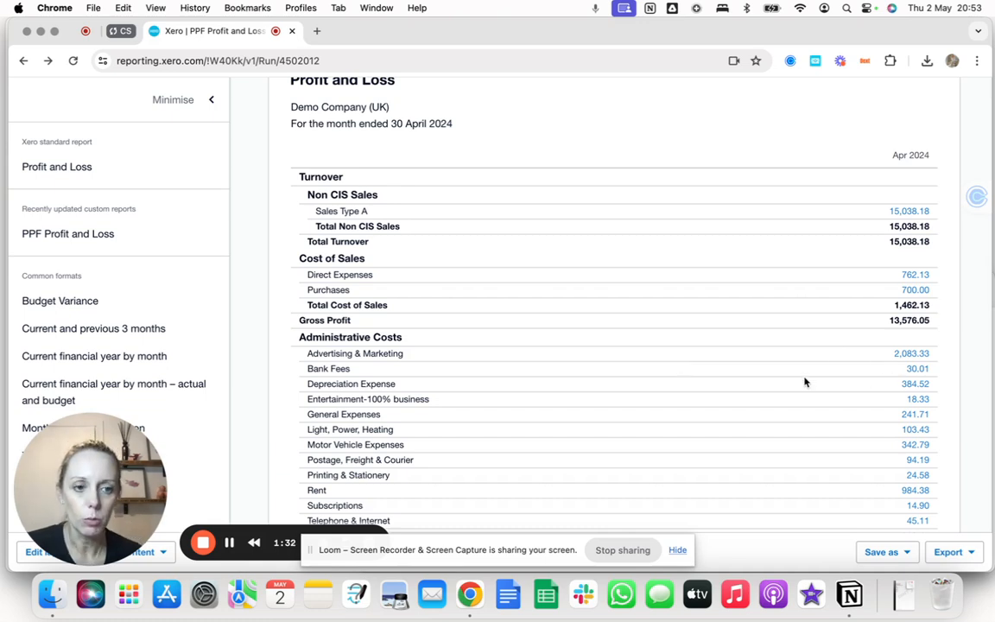
scroll(804, 381, down, 3)
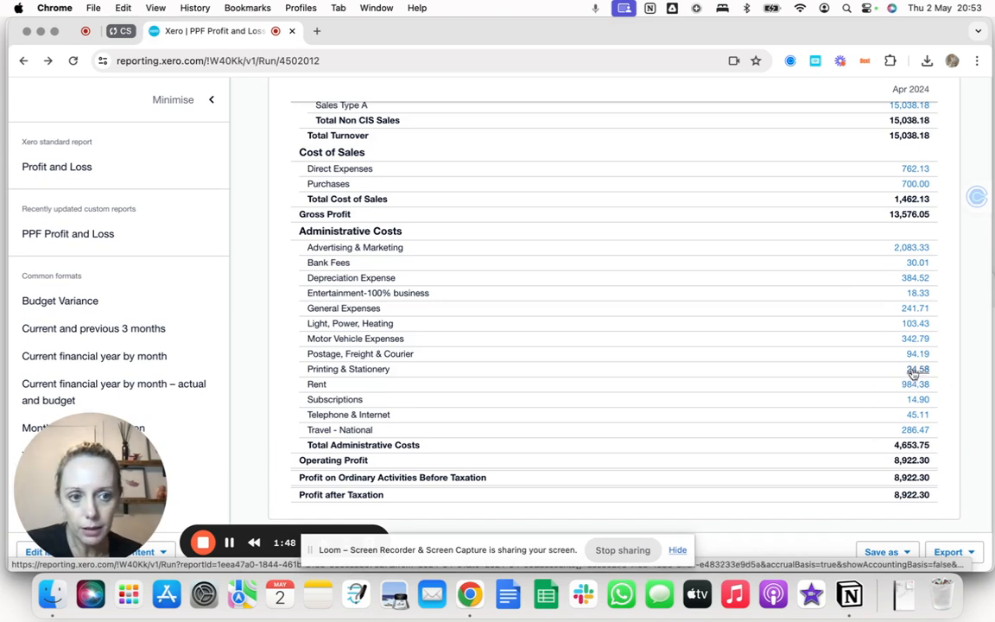
click(915, 250)
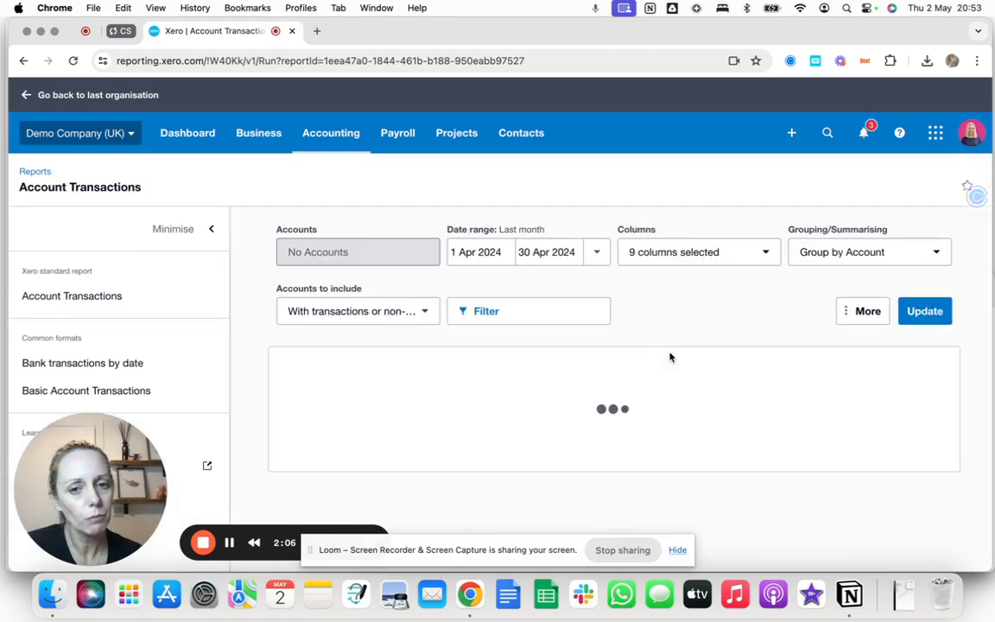
scroll(671, 354, down, 2)
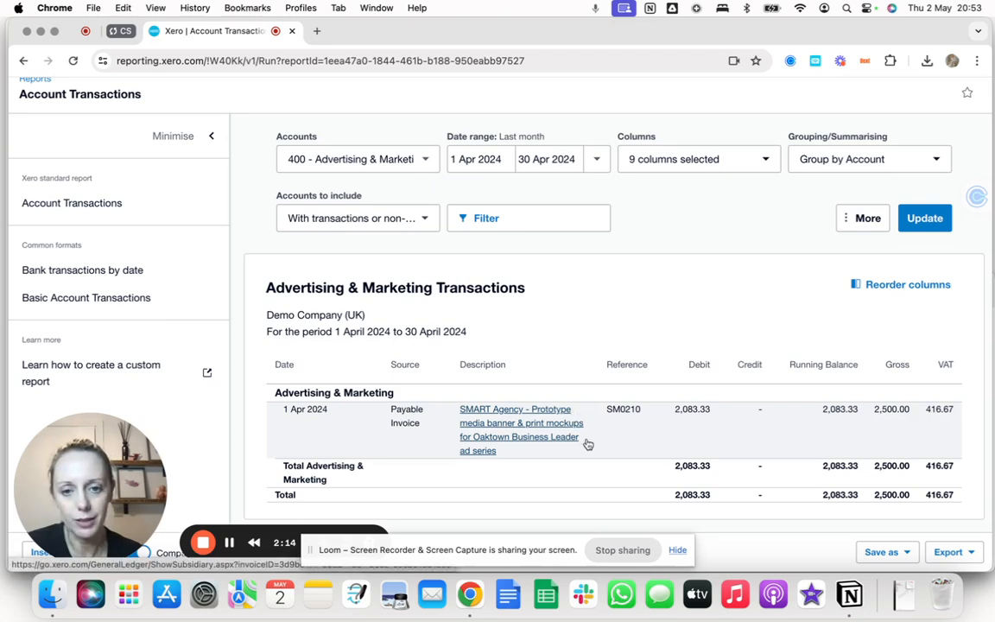
Step: Go back to the Profit and Loss report and review its figures from Turnover to Profit after Taxation
click(25, 60)
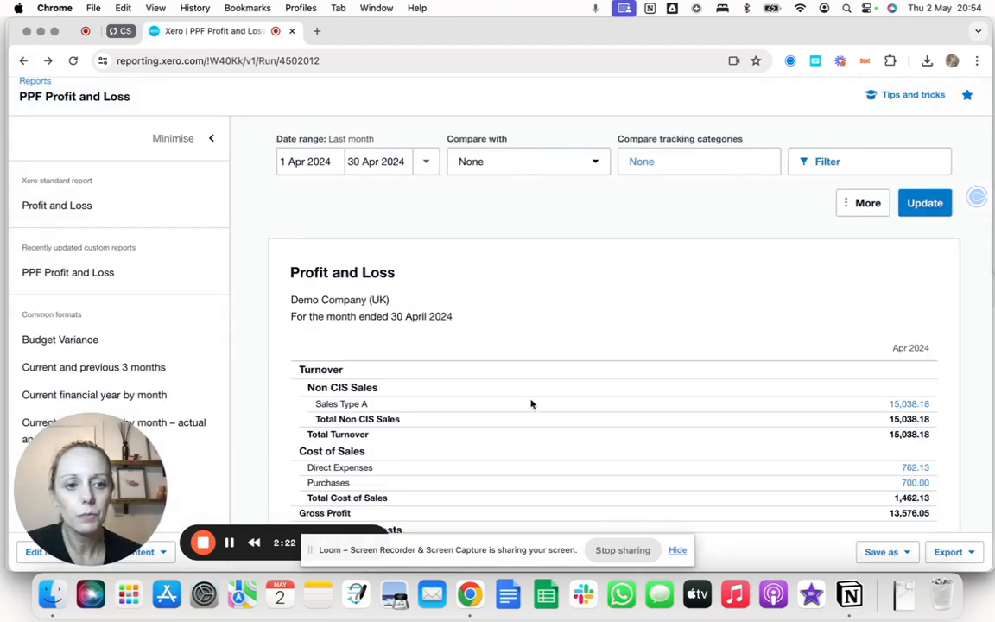
scroll(540, 402, down, 3)
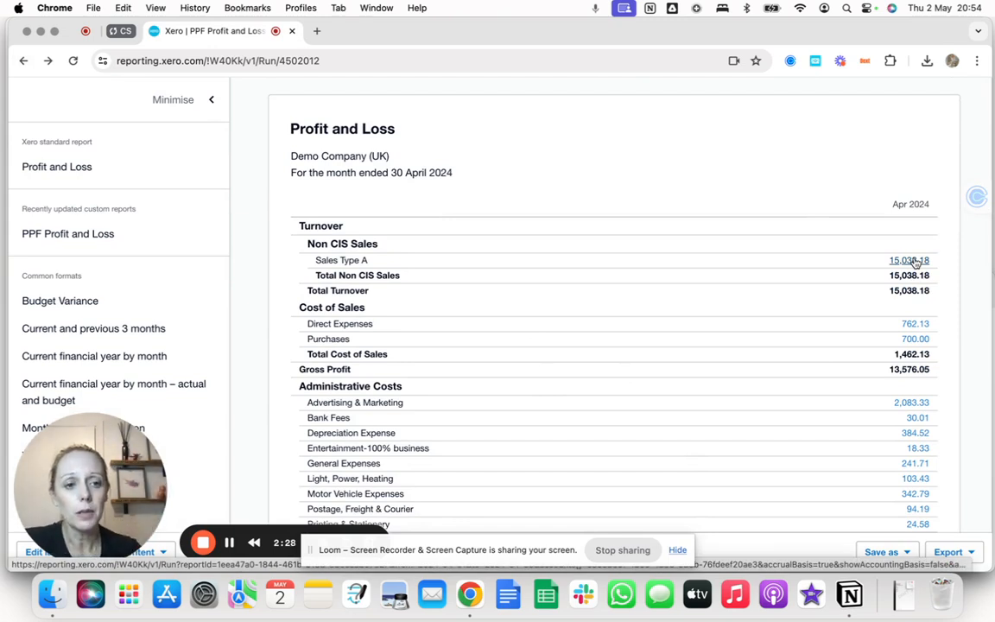
scroll(908, 364, down, 3)
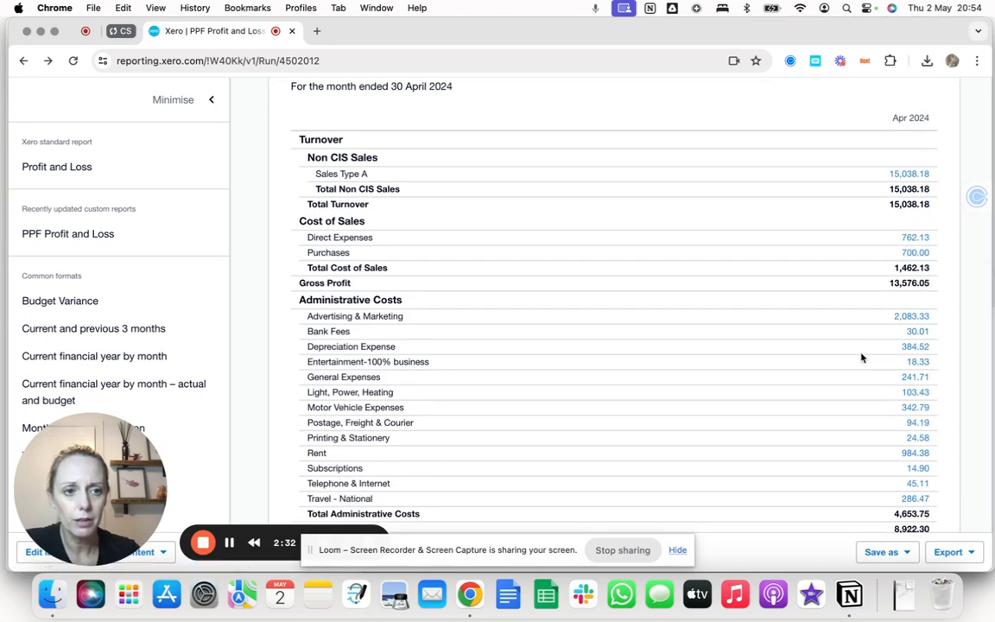
scroll(861, 354, down, 3)
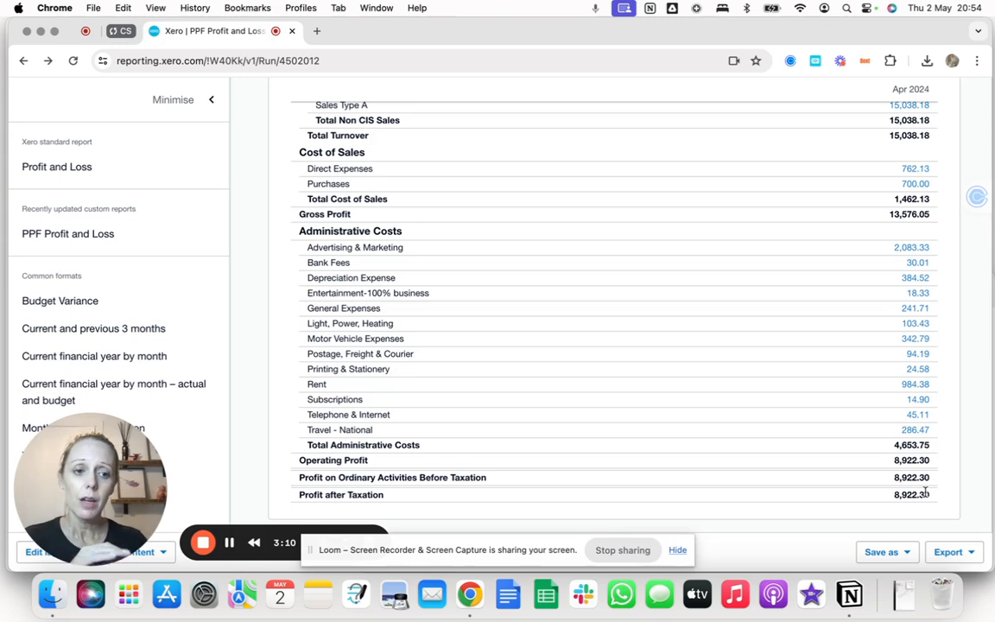
Step: Add the Percentage of turnover column to the Profit and Loss report and review the percentages for each line
scroll(821, 389, up, 10)
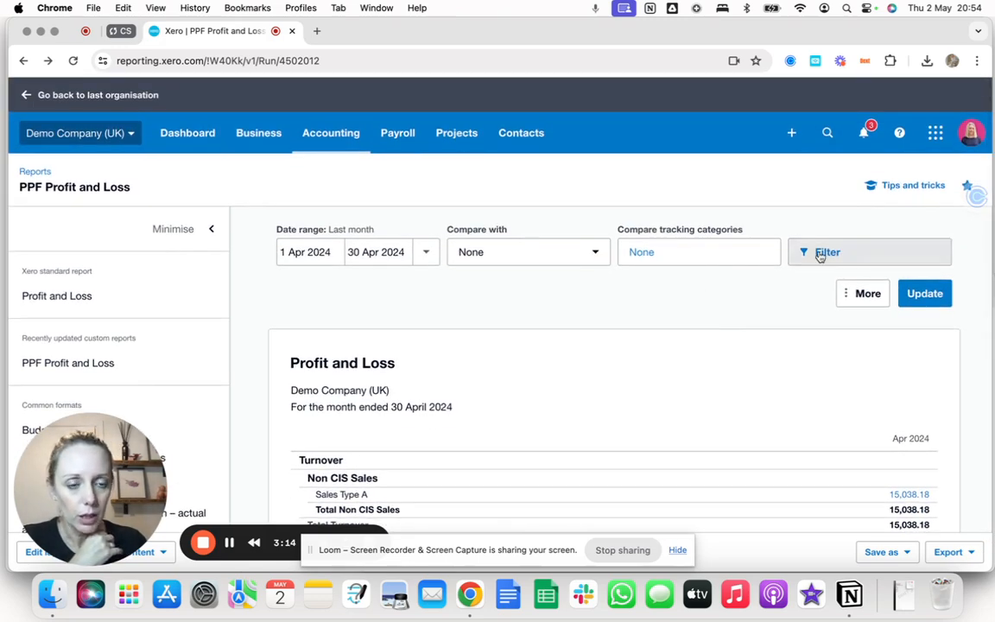
click(846, 292)
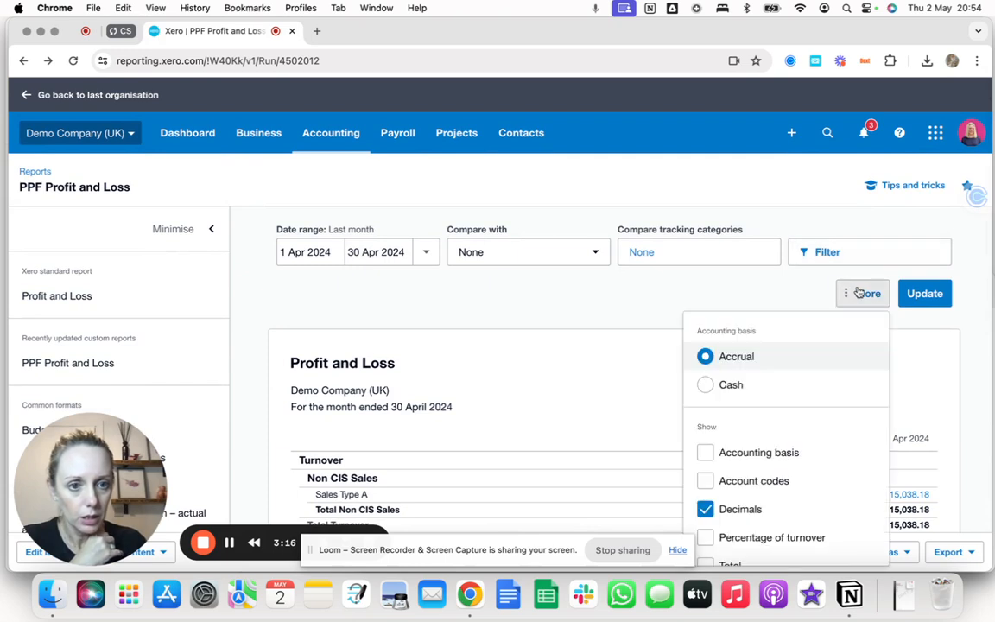
scroll(782, 432, down, 2)
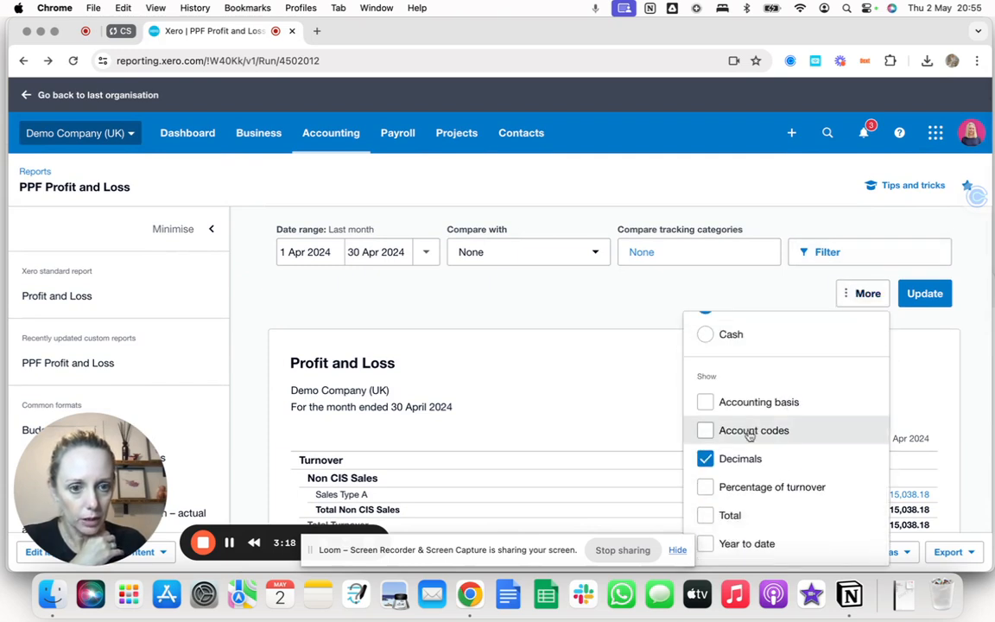
click(705, 487)
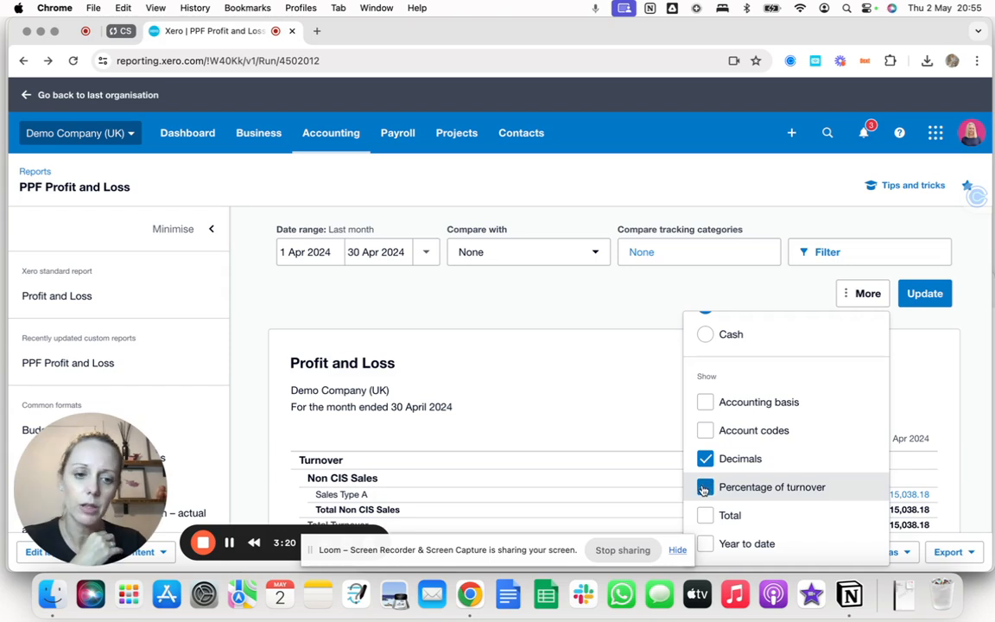
click(921, 293)
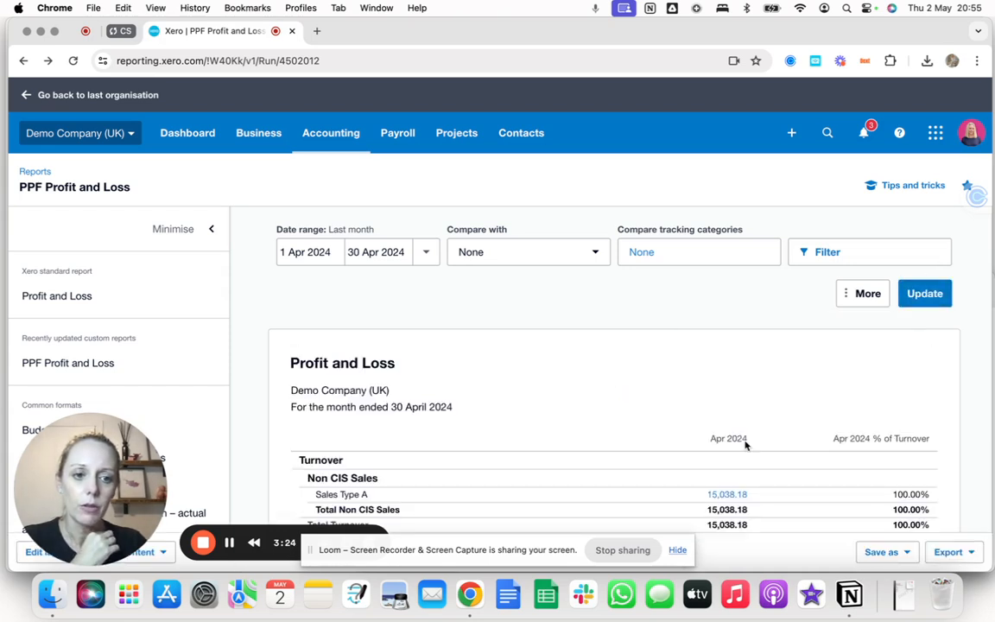
scroll(744, 442, down, 5)
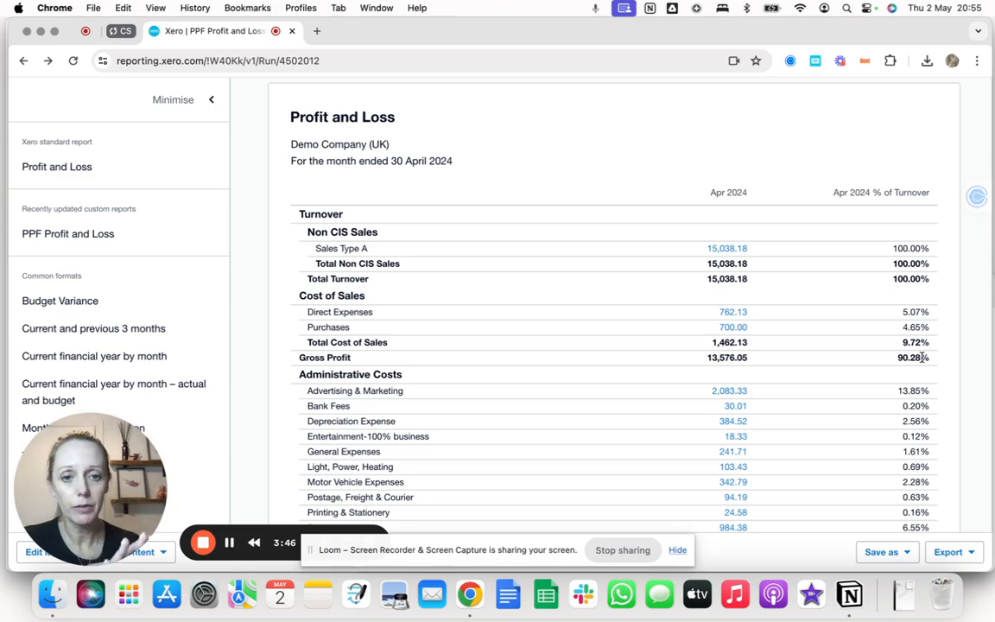
scroll(922, 357, down, 3)
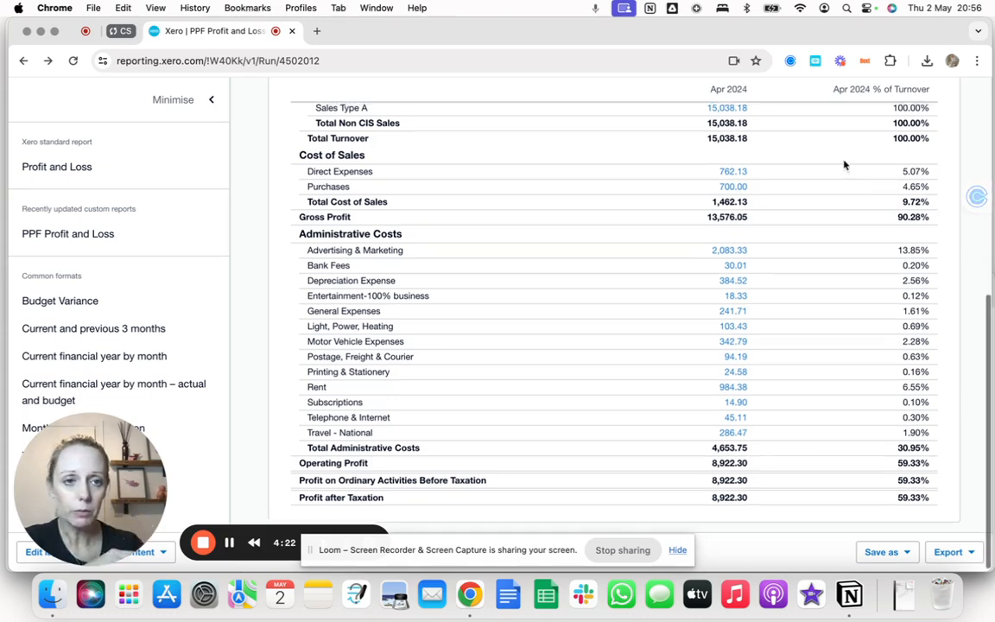
Step: Update the Profit and Loss report to compare with 3 months and look across the monthly columns
scroll(844, 152, up, 10)
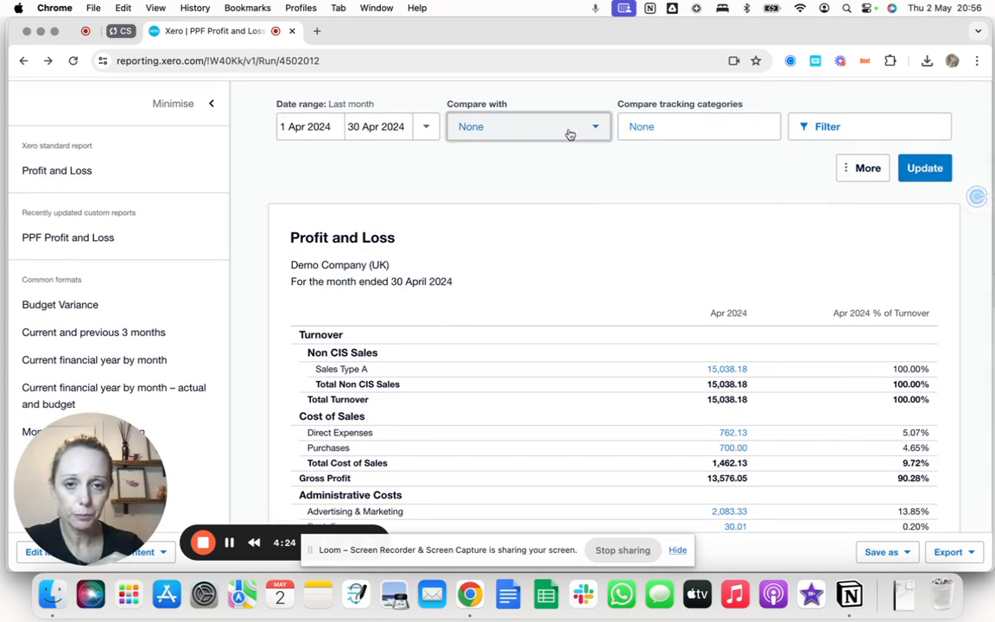
click(568, 135)
click(527, 272)
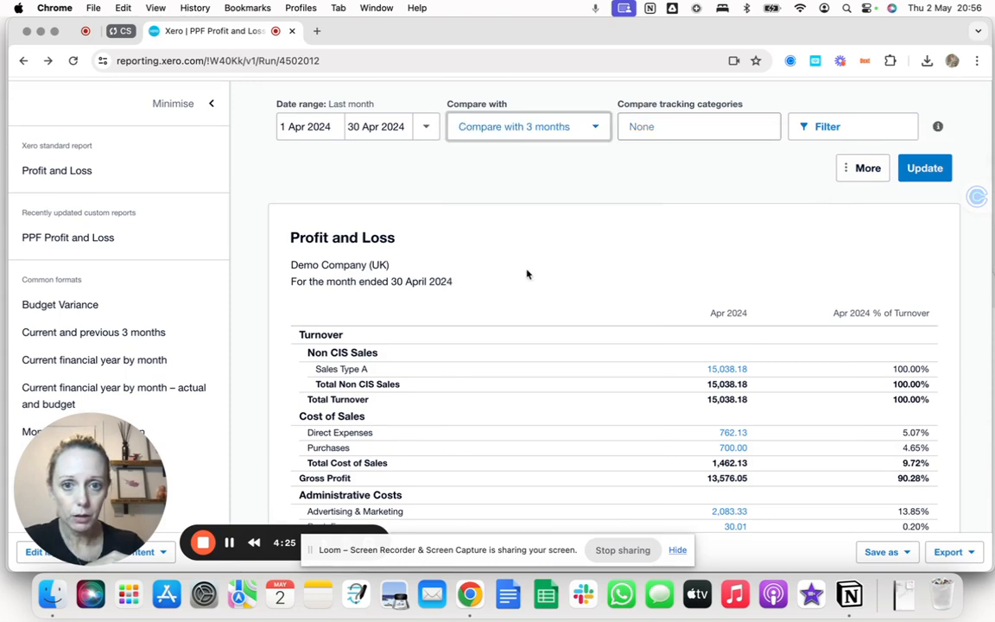
click(923, 169)
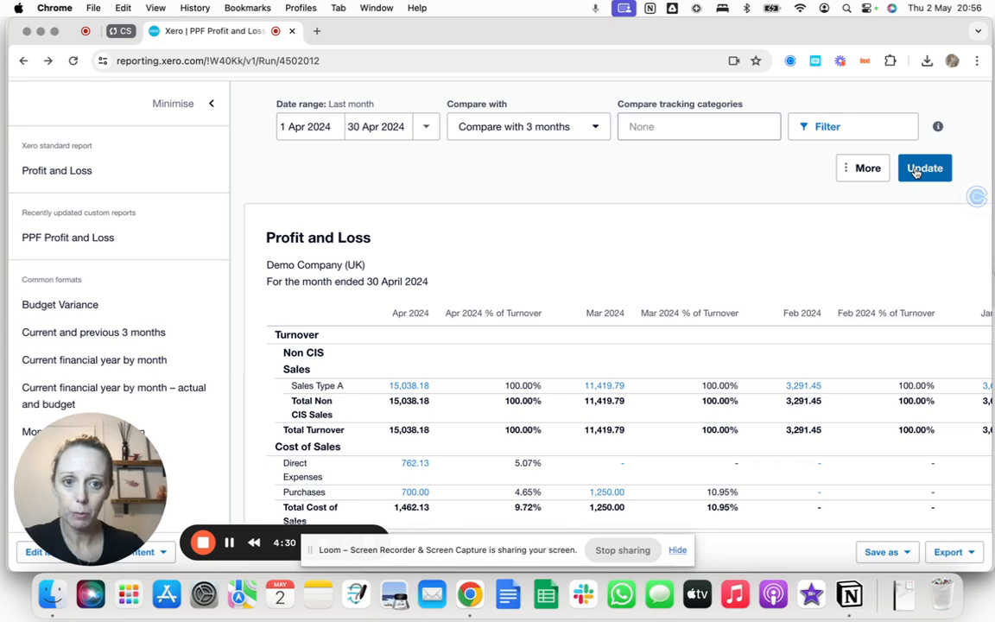
scroll(831, 381, right, 2)
scroll(831, 381, right, 3)
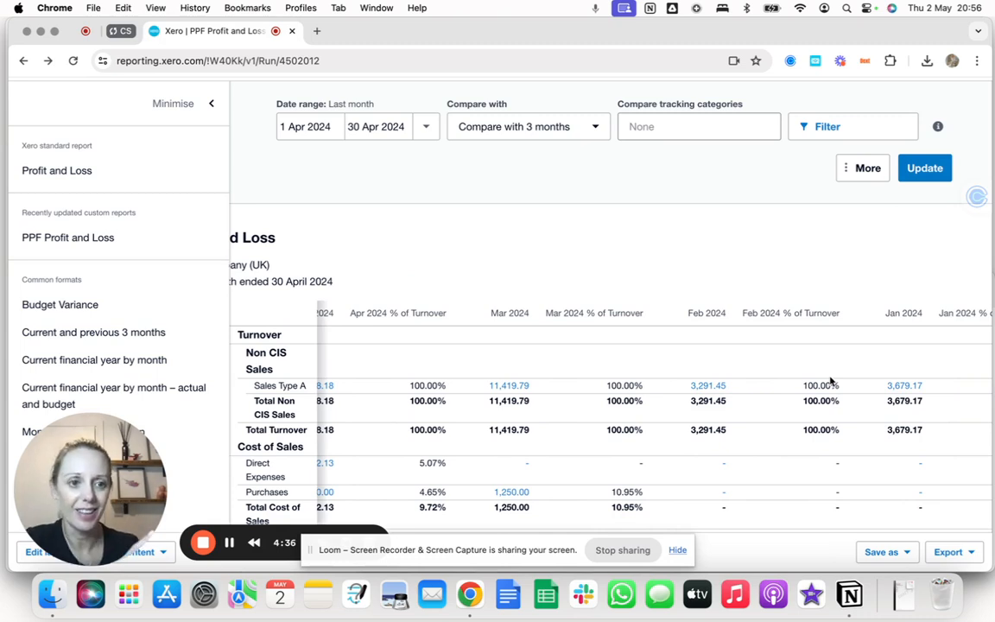
Step: Compare the Profit and Loss figures for April, March, February and January, from turnover through administrative costs to profit after taxation
scroll(831, 381, left, 4)
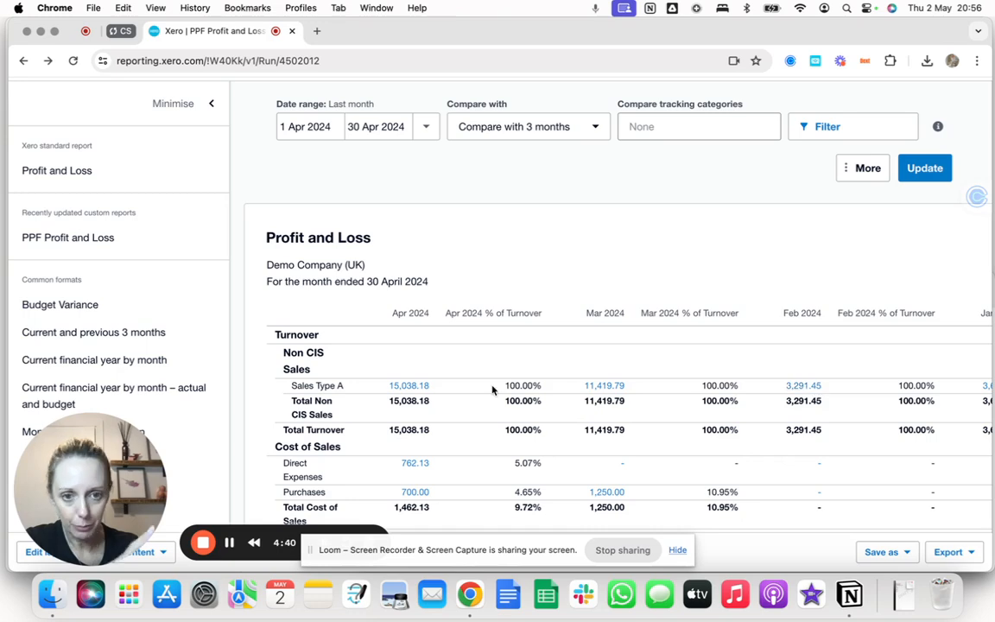
scroll(425, 393, down, 3)
scroll(425, 393, down, 10)
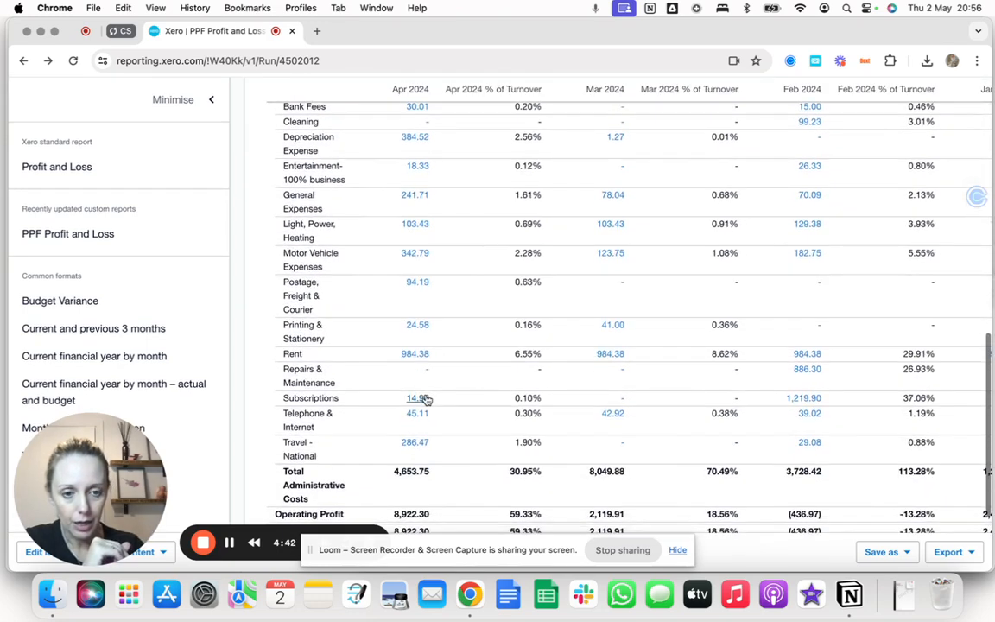
scroll(738, 414, right, 2)
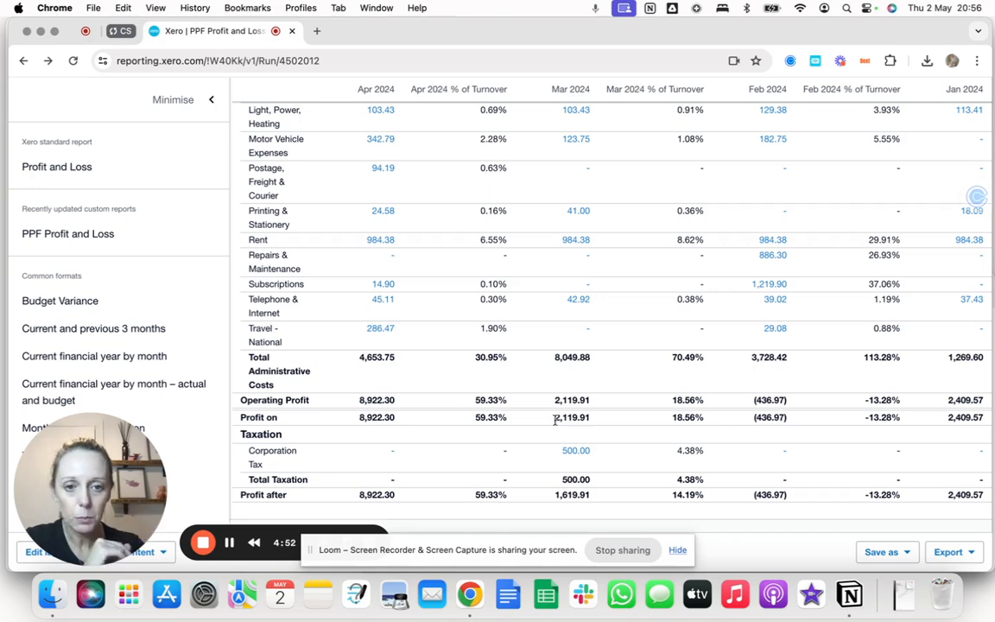
scroll(509, 354, up, 5)
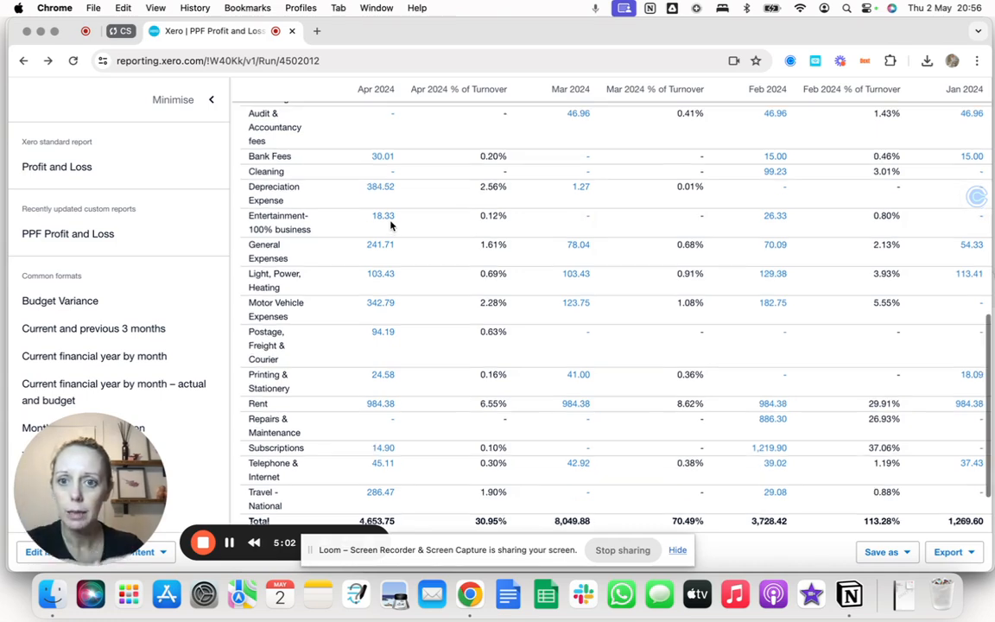
scroll(391, 225, up, 2)
scroll(390, 226, up, 5)
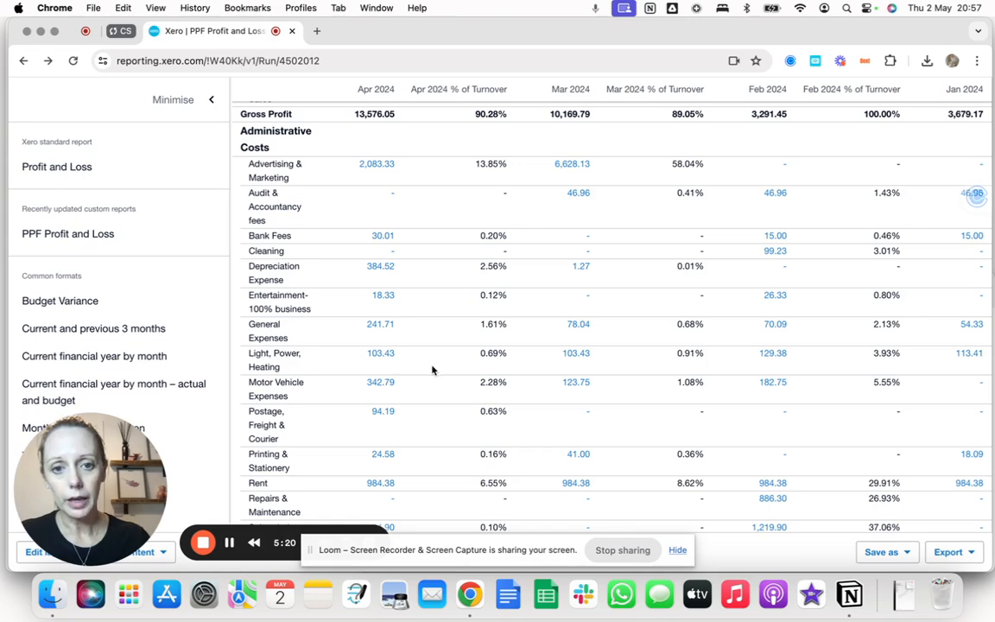
Step: Review the percentages of turnover for gross profit, individual administrative costs and operating profit across the compared months
scroll(455, 416, down, 5)
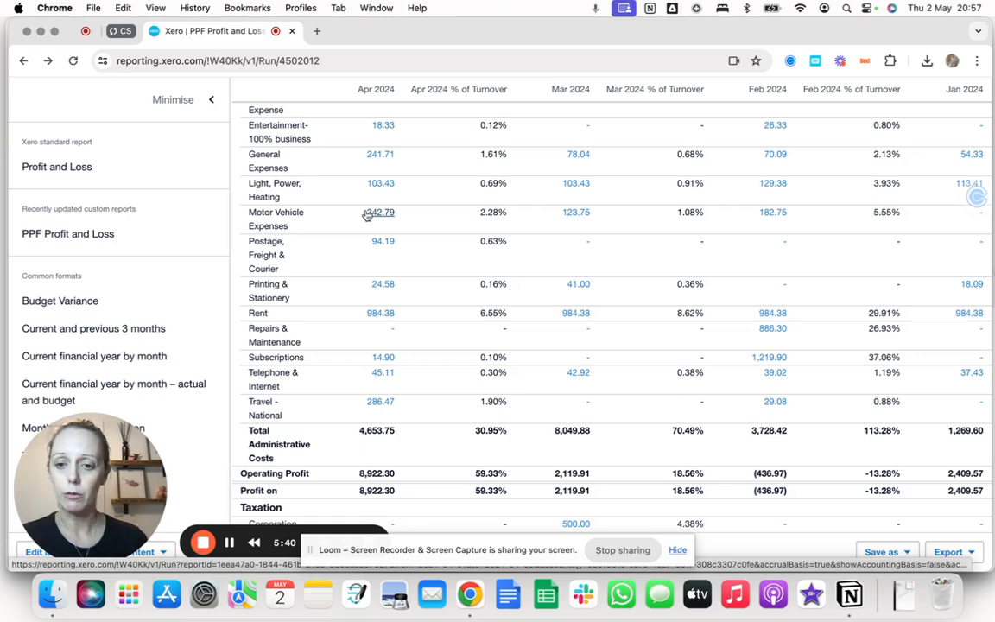
scroll(366, 215, up, 5)
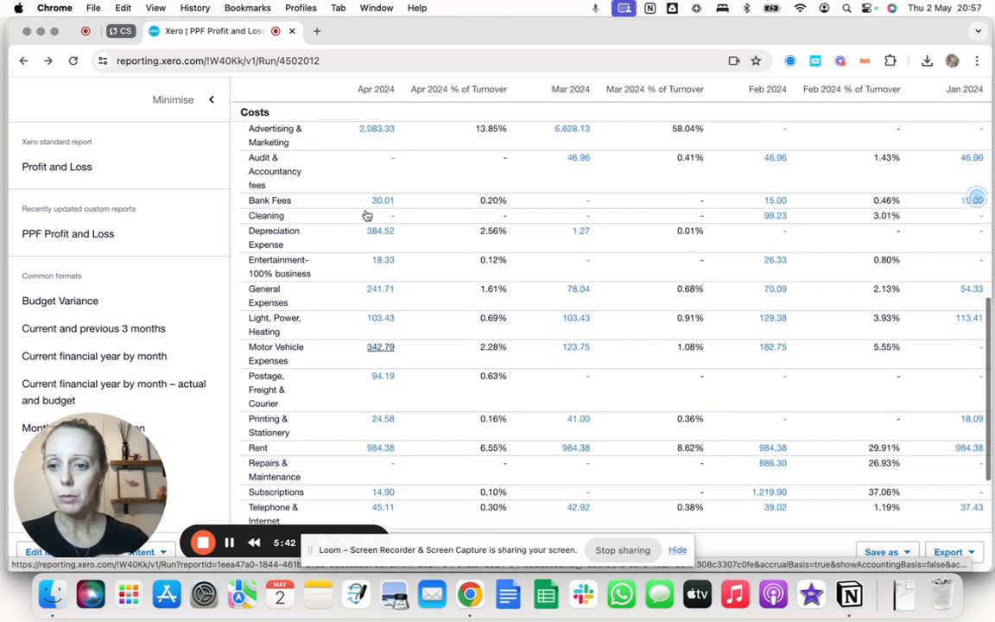
scroll(367, 215, up, 1)
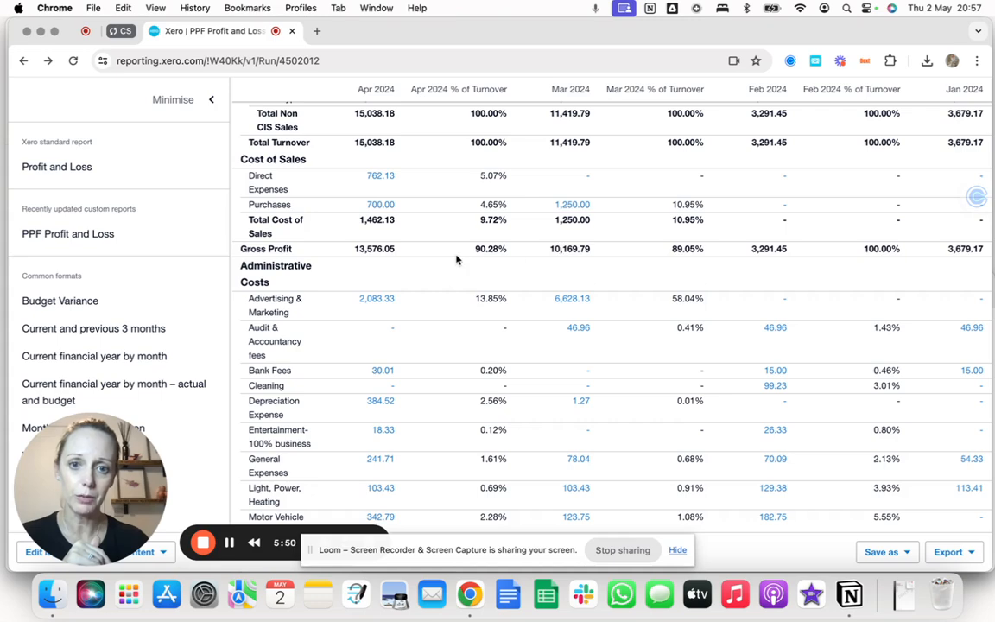
scroll(456, 259, down, 10)
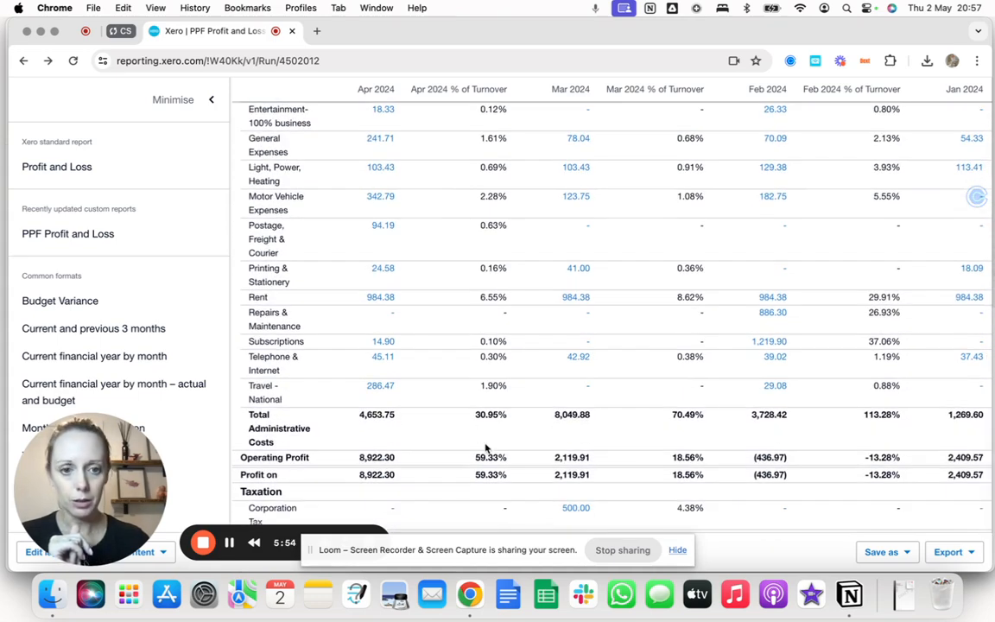
scroll(486, 448, down, 1)
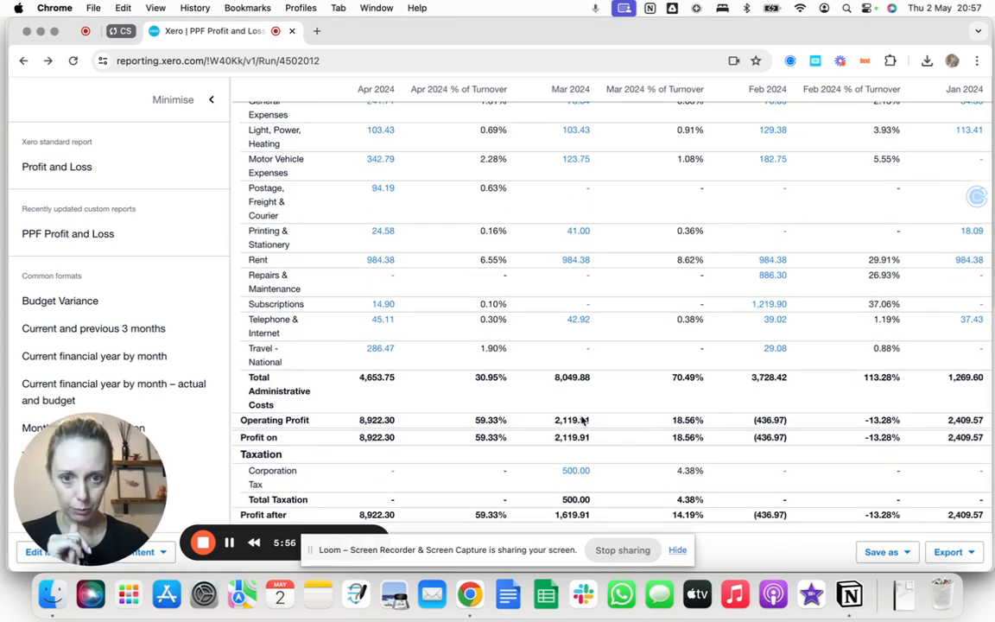
scroll(455, 259, up, 10)
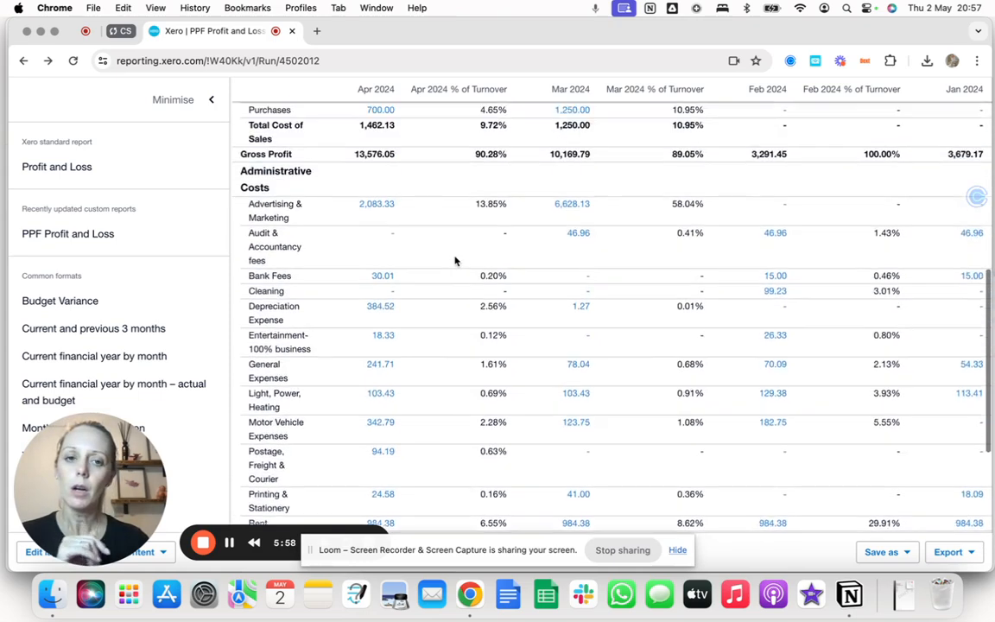
Step: Open the Balance Sheet report and update it to the end of last month, 30 Apr 2024
scroll(455, 259, up, 8)
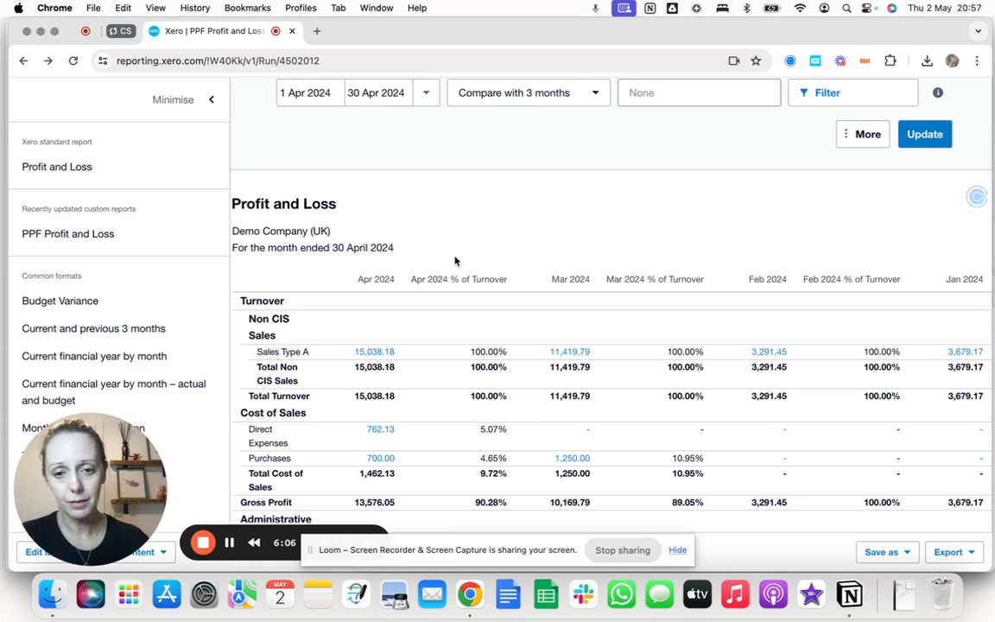
scroll(349, 205, up, 5)
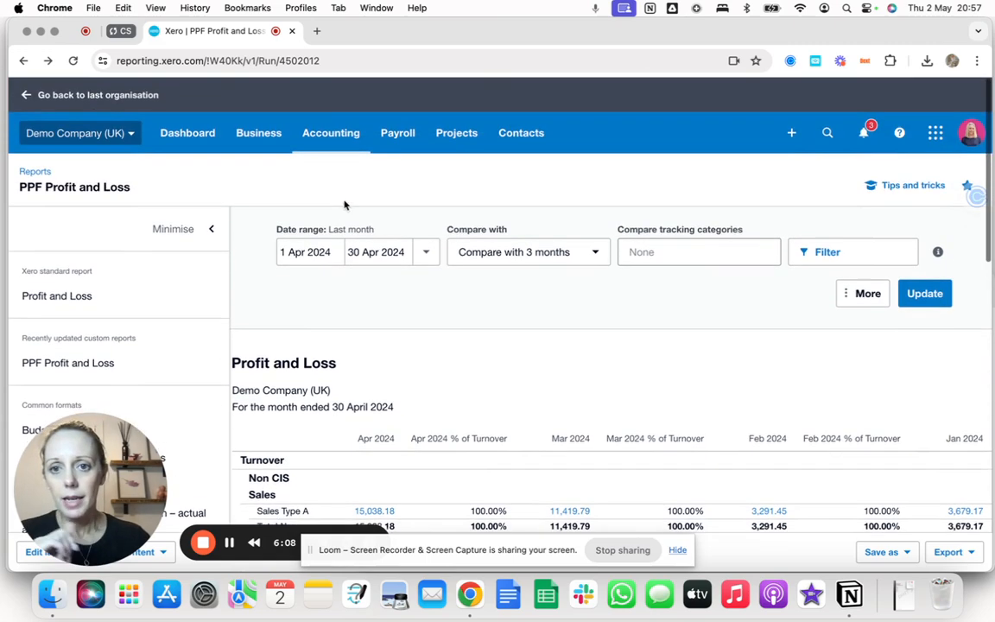
click(336, 136)
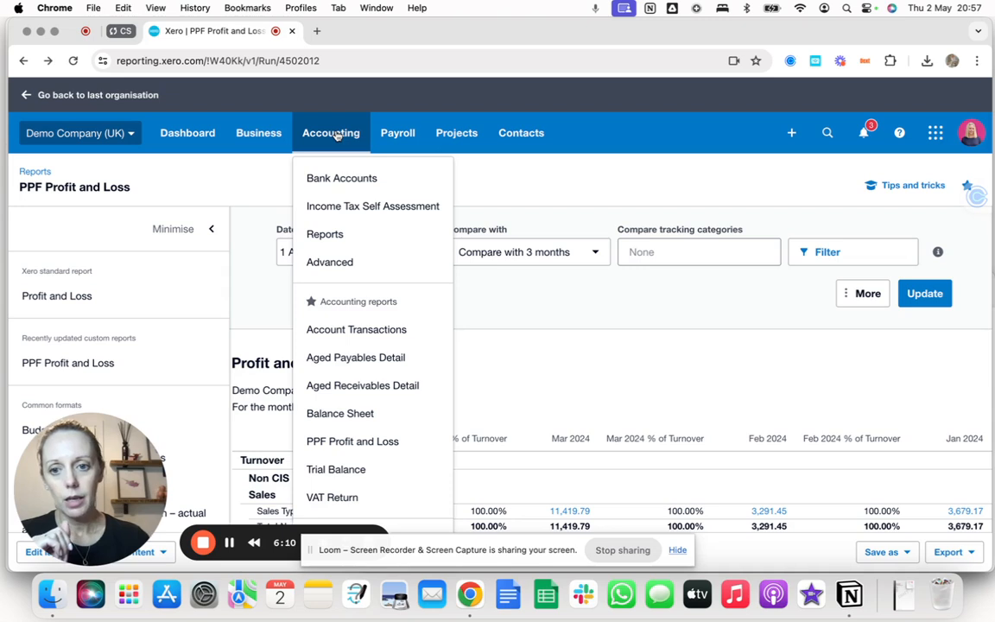
click(357, 413)
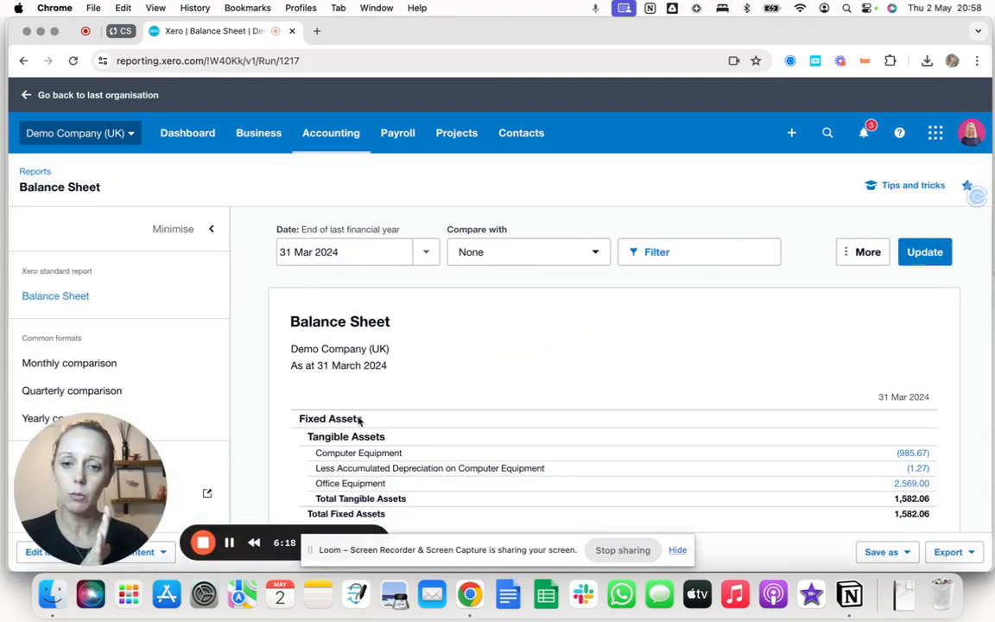
click(427, 251)
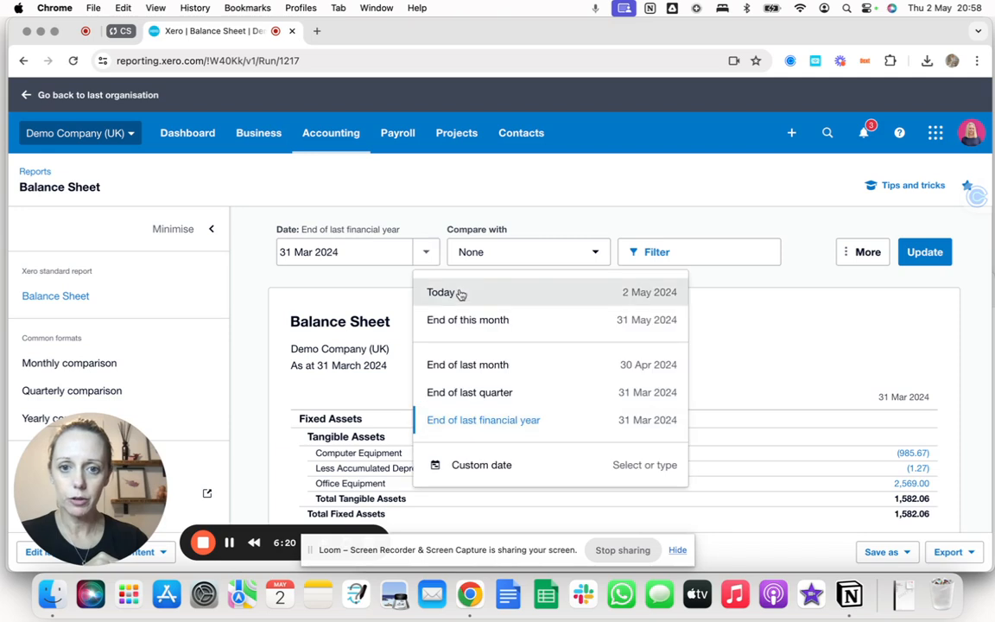
click(466, 316)
click(426, 251)
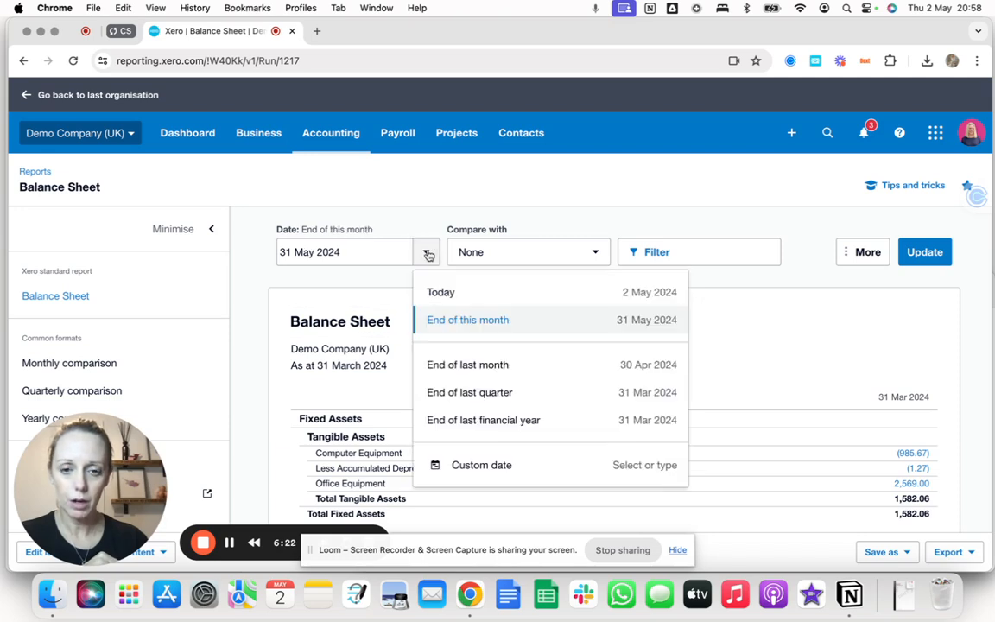
click(466, 364)
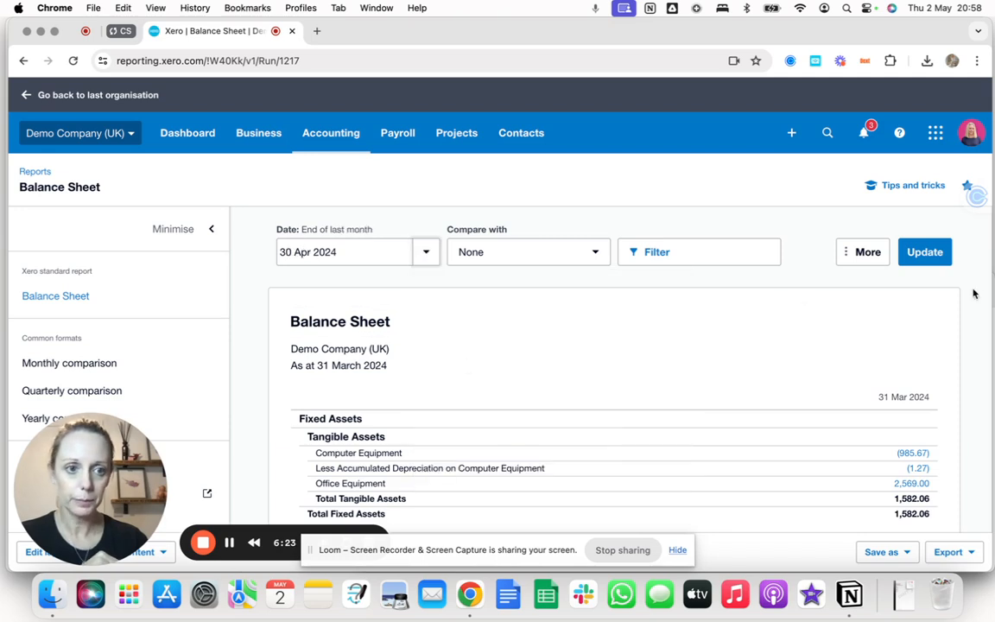
click(922, 252)
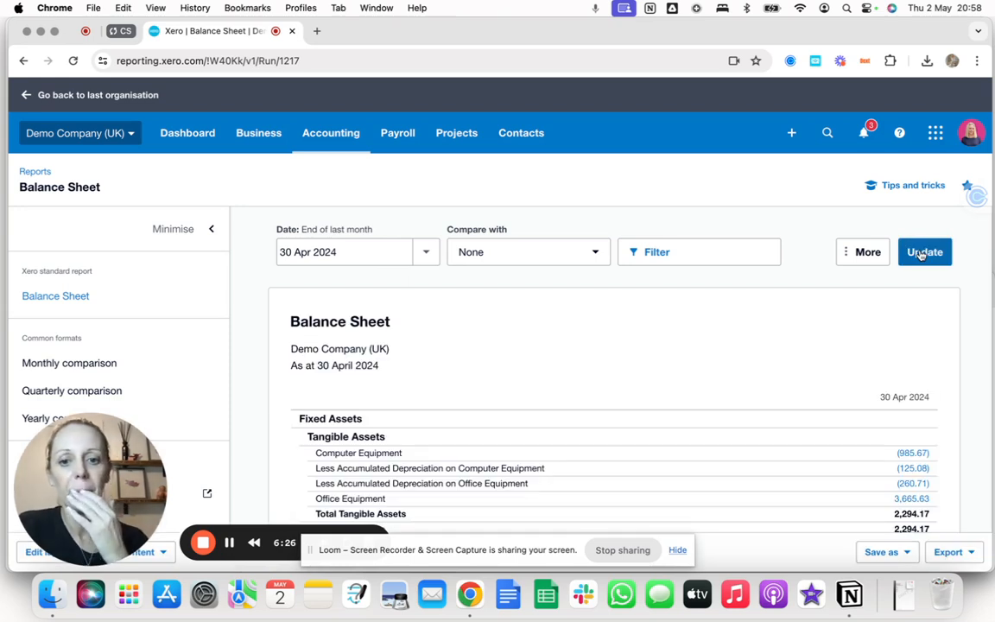
Step: Update the Balance Sheet to compare with 2 months
click(565, 251)
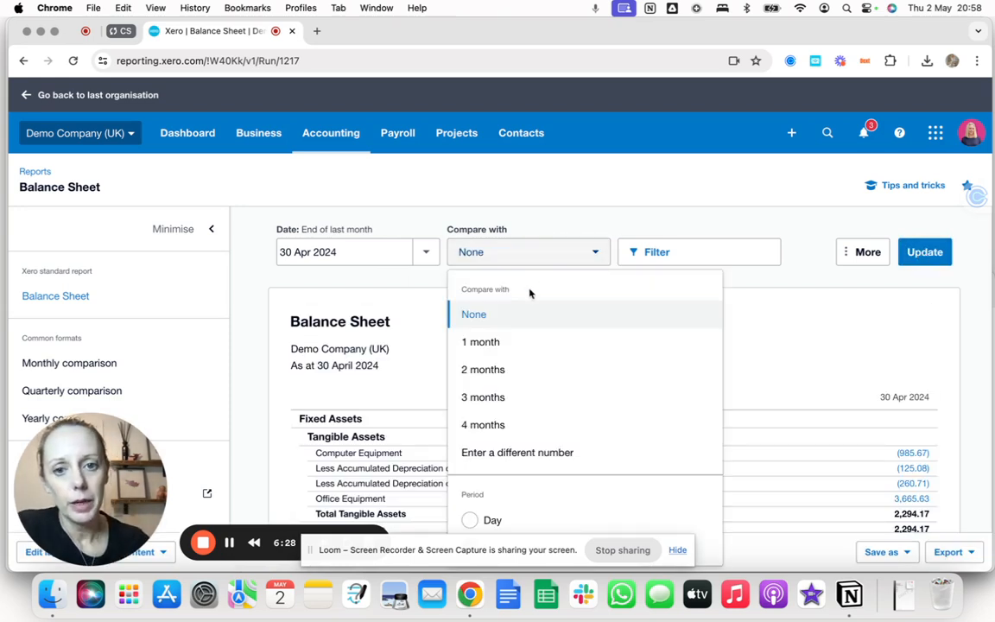
click(504, 369)
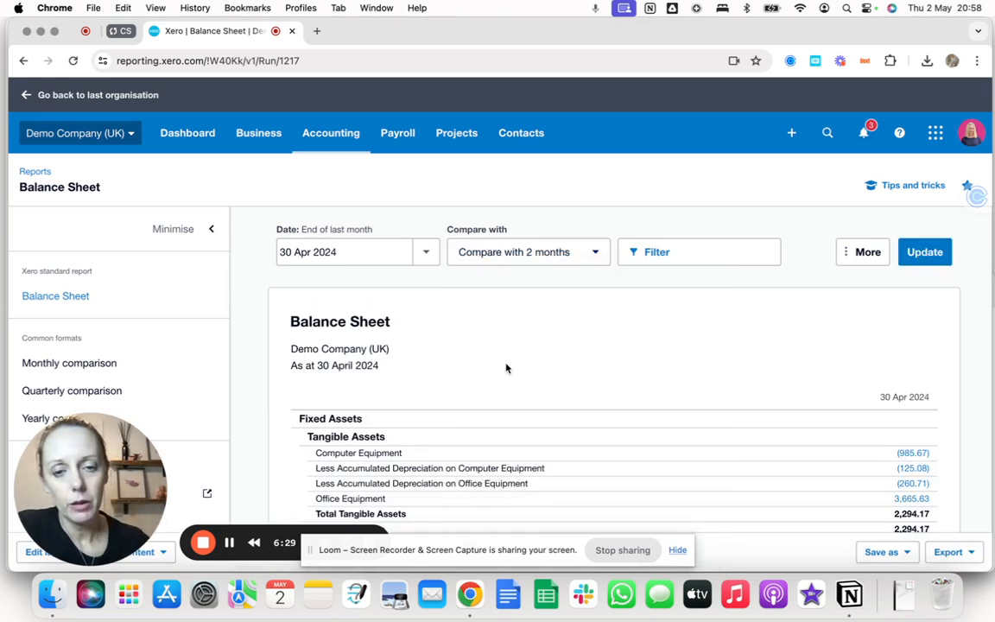
click(922, 252)
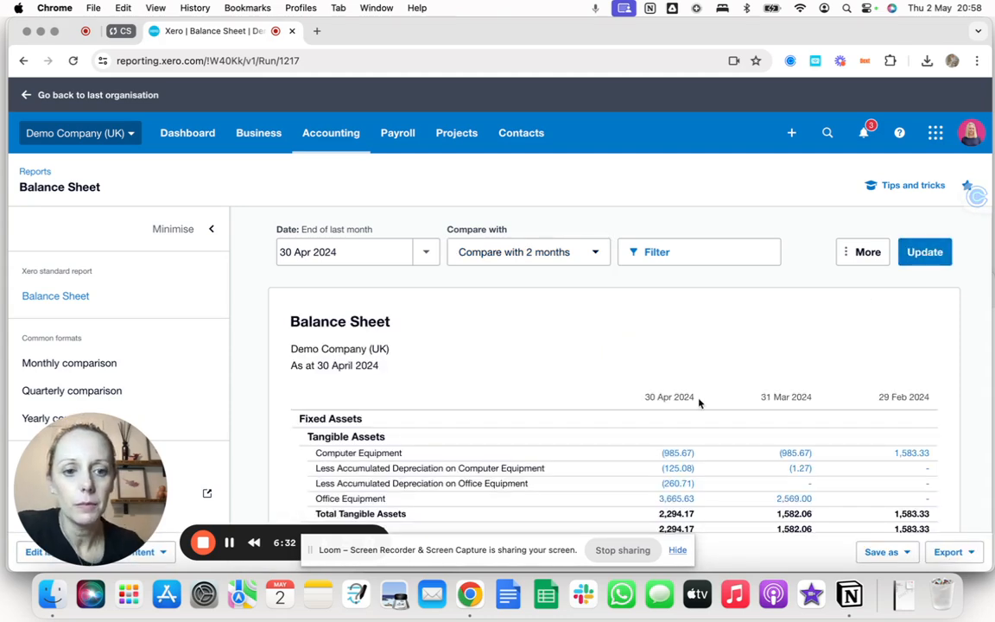
Step: Examine the Balance Sheet's fixed assets, current assets, creditors, net assets and capital and reserves across the three month-end columns
scroll(697, 400, down, 5)
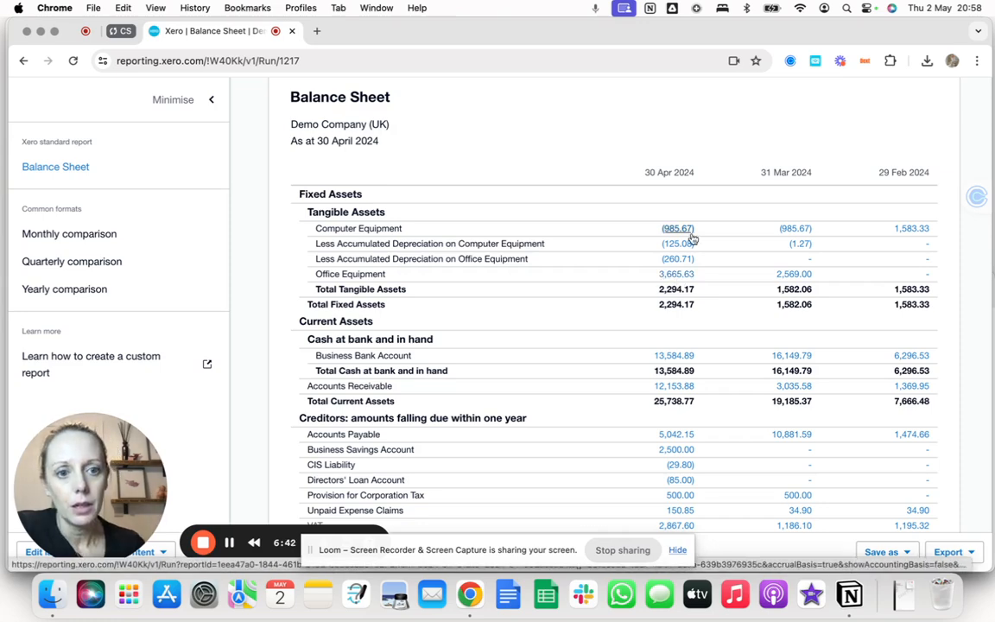
scroll(686, 317, down, 5)
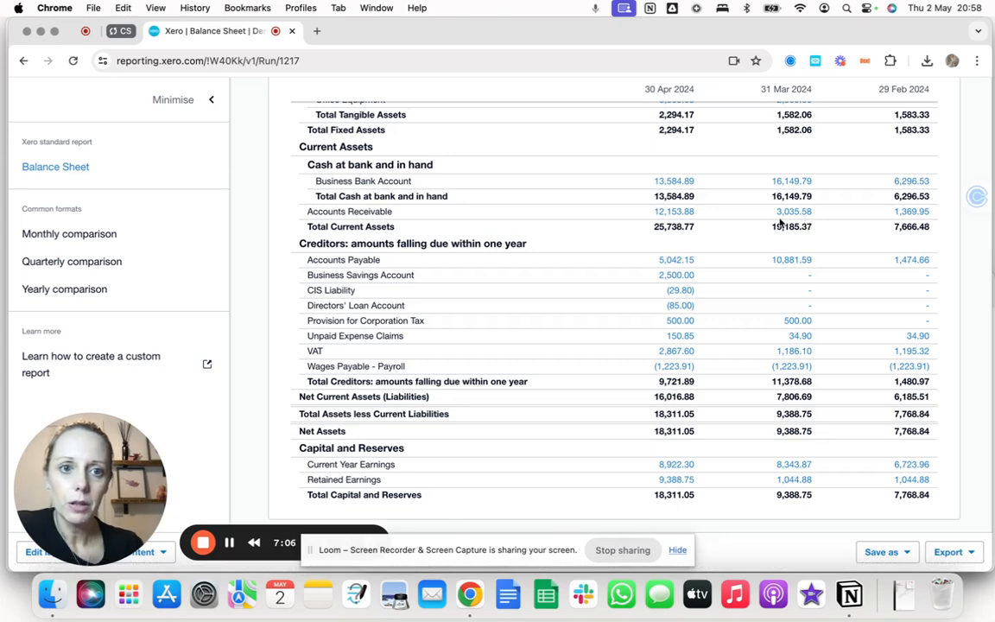
scroll(780, 223, up, 3)
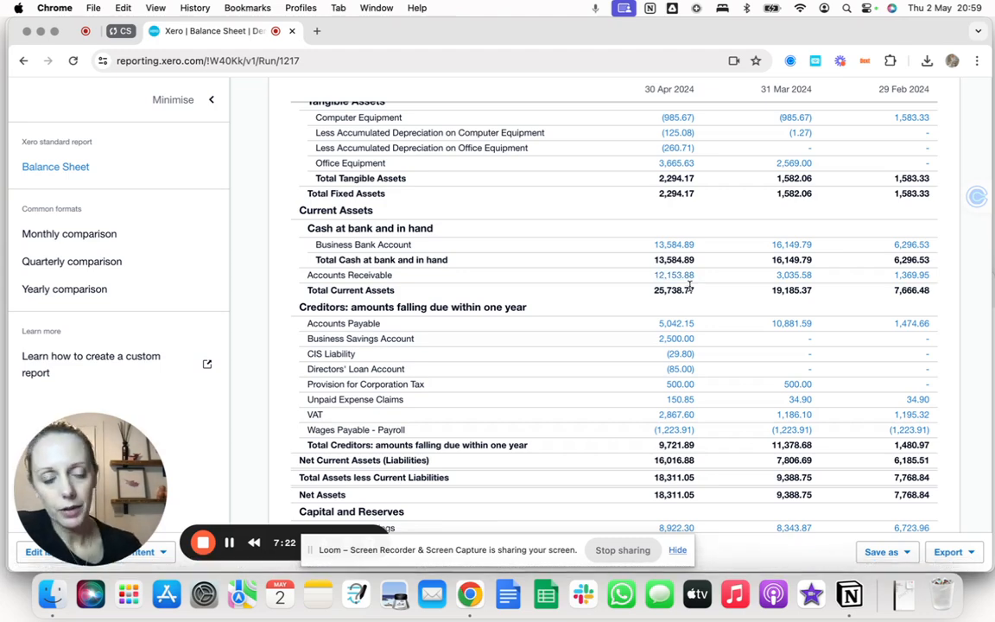
scroll(622, 318, down, 3)
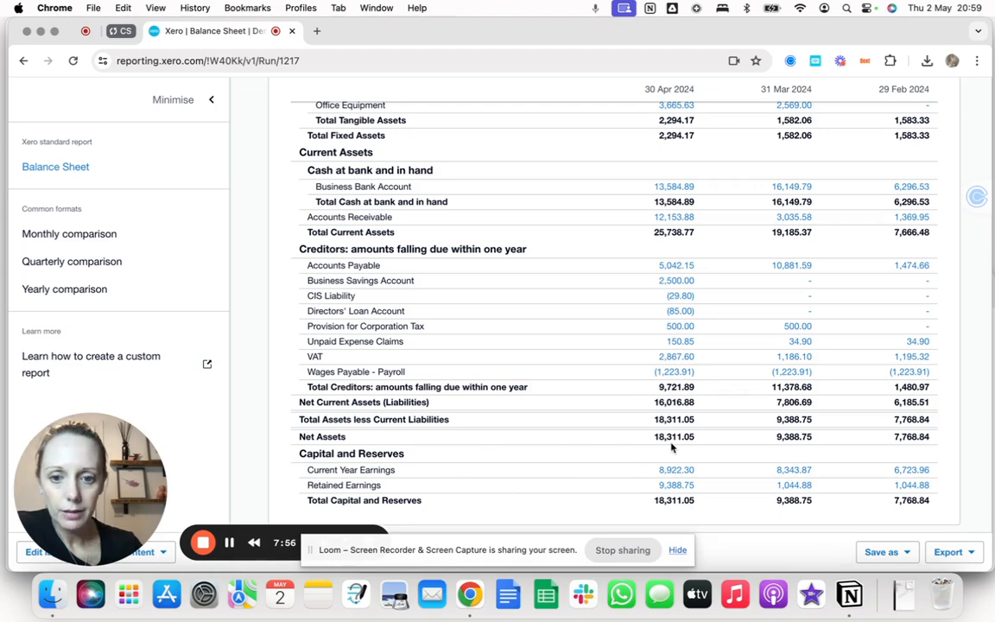
scroll(606, 404, down, 1)
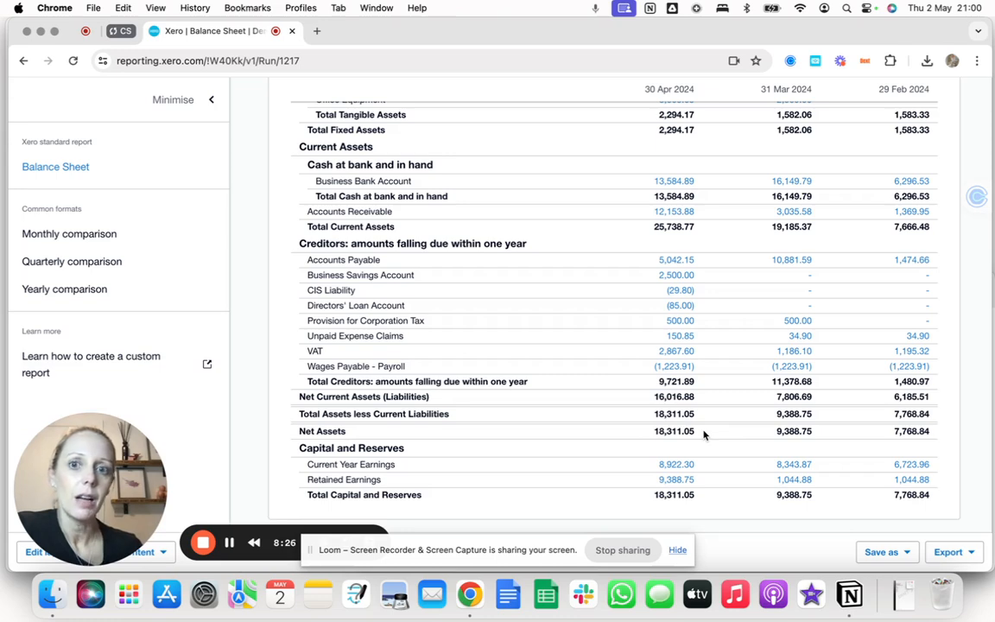
scroll(598, 224, up, 4)
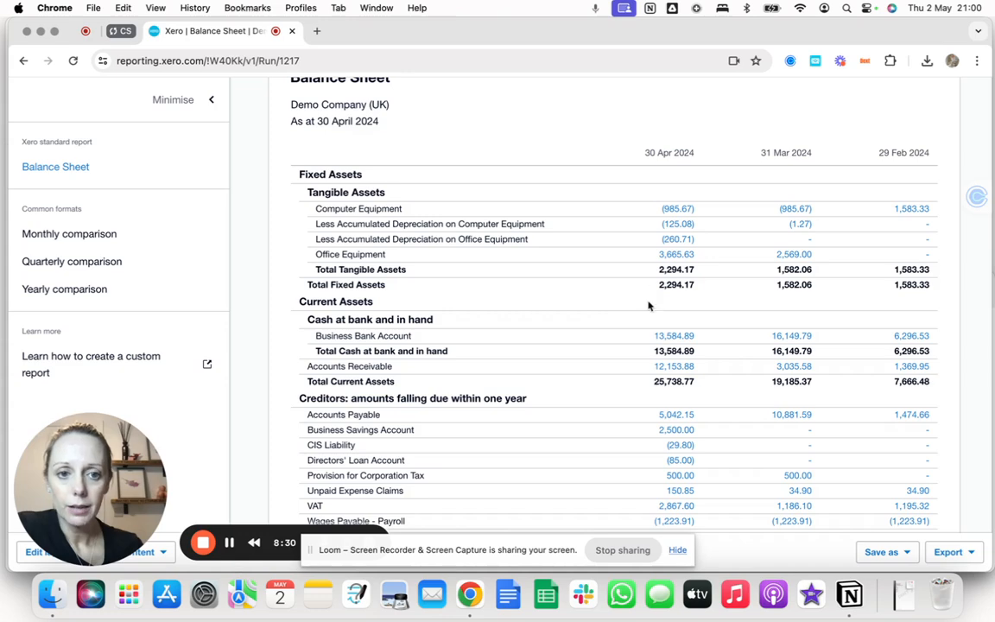
scroll(648, 304, down, 5)
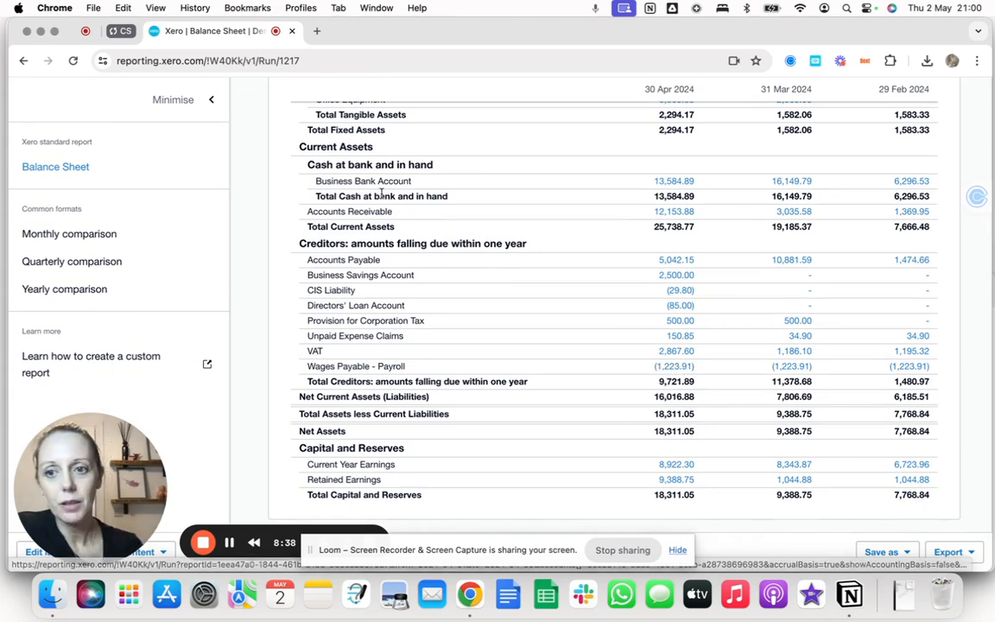
Step: Open the Aged Receivables Detail report and minimise its list of related reports
scroll(379, 193, up, 10)
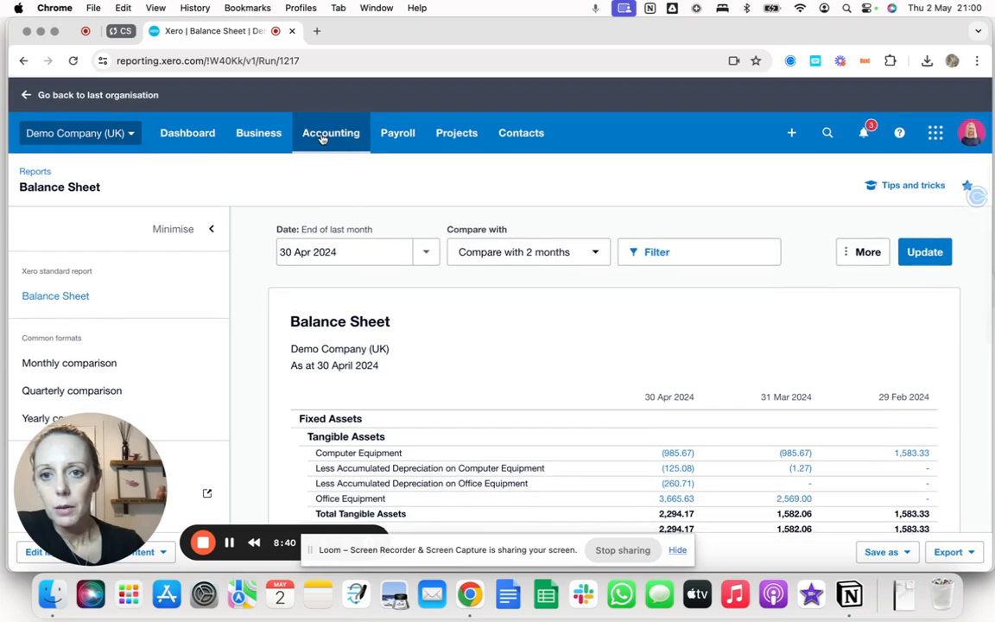
click(322, 136)
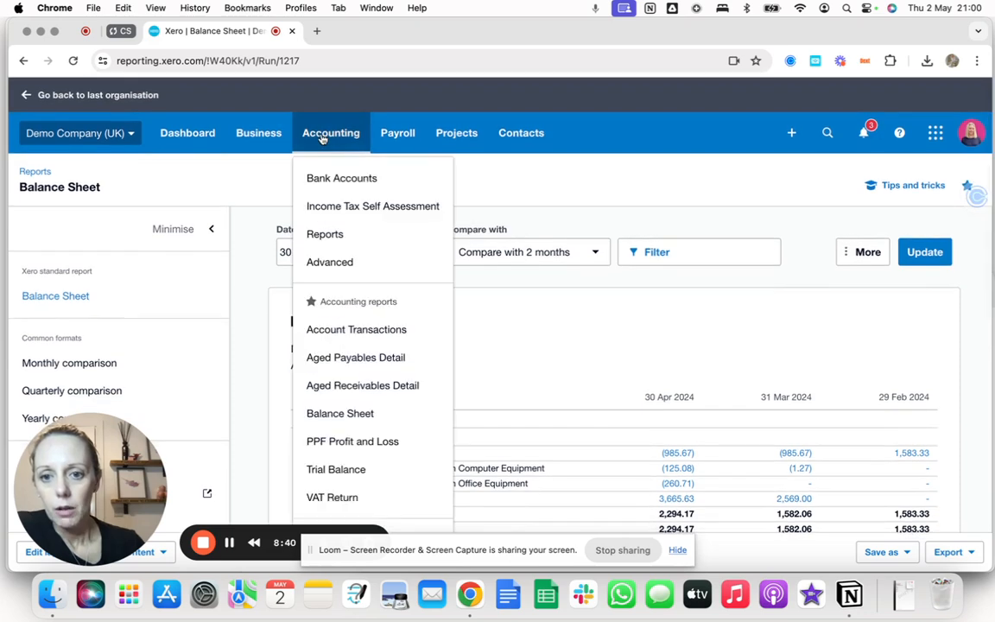
click(344, 385)
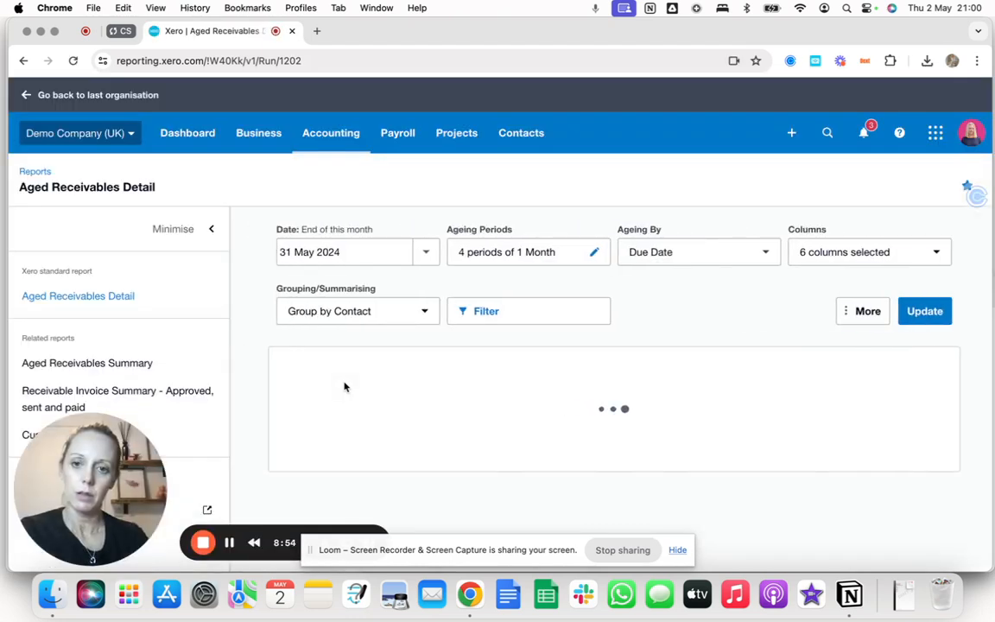
click(208, 228)
Step: Review the outstanding invoices for each customer by ageing period, down to the report's totals and percentages
scroll(337, 370, down, 10)
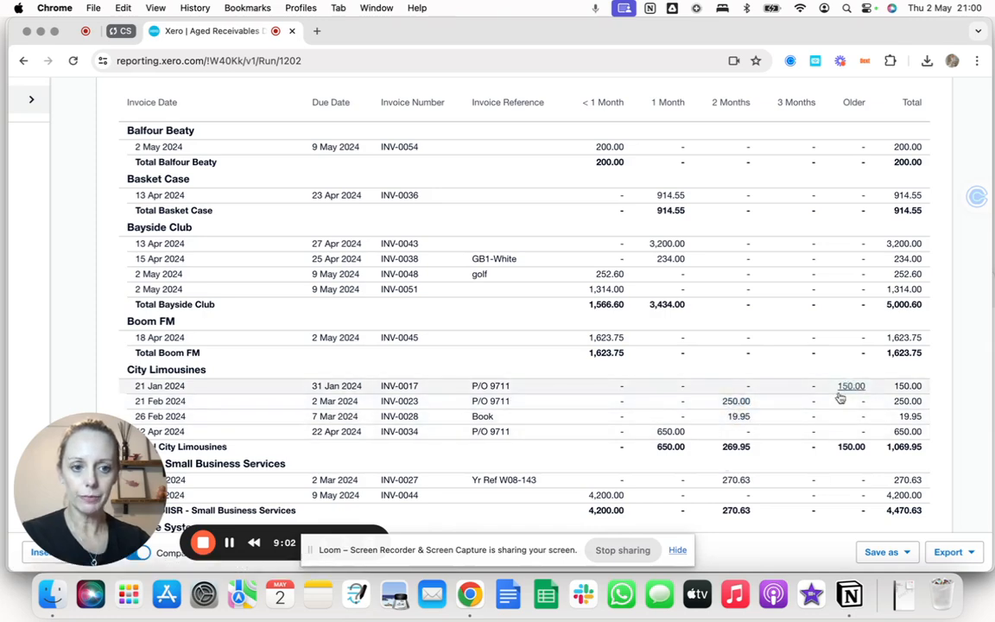
scroll(729, 480, down, 2)
scroll(729, 480, down, 1)
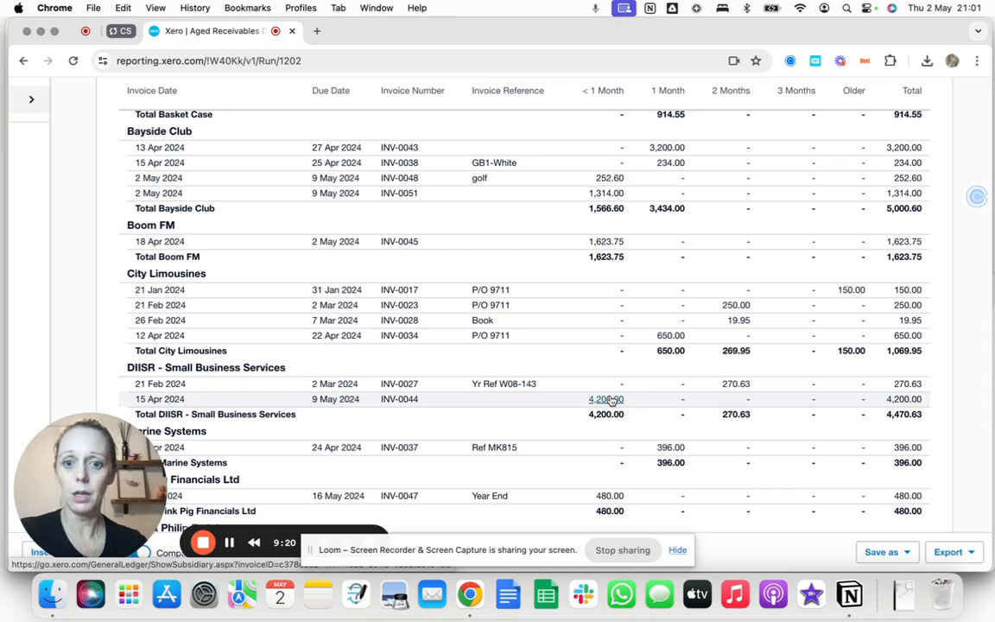
scroll(609, 400, down, 3)
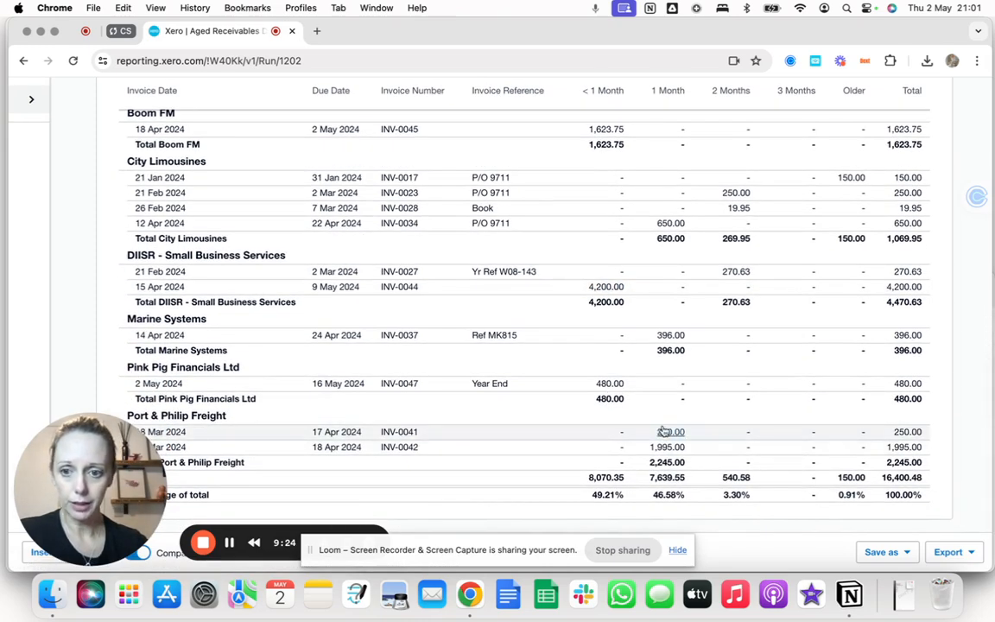
Step: Review the Aged Receivables Detail invoices again, comparing each customer's amounts across the ageing periods and the report totals
scroll(672, 298, up, 8)
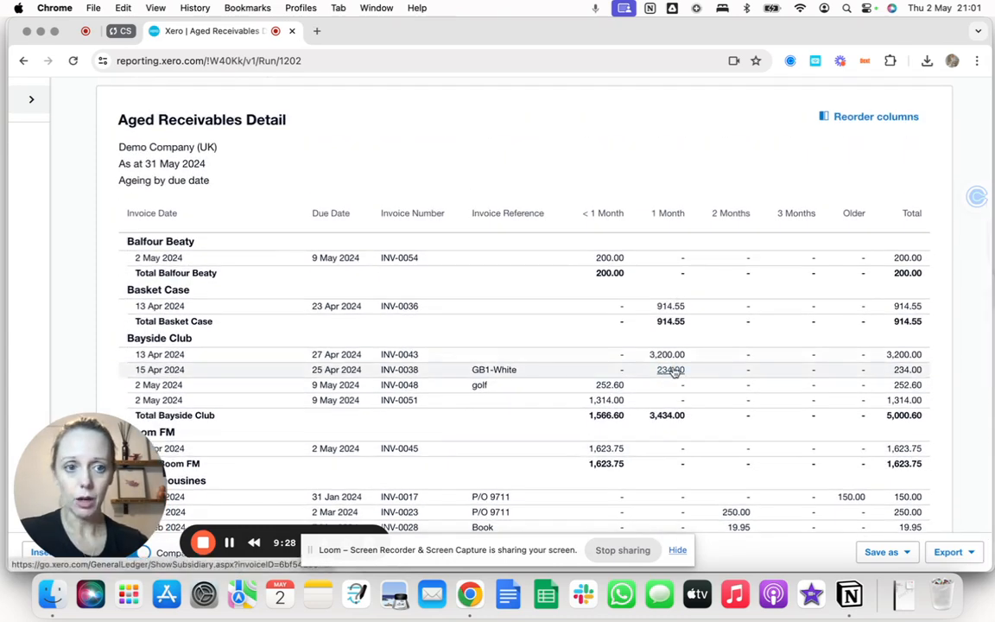
scroll(674, 372, down, 5)
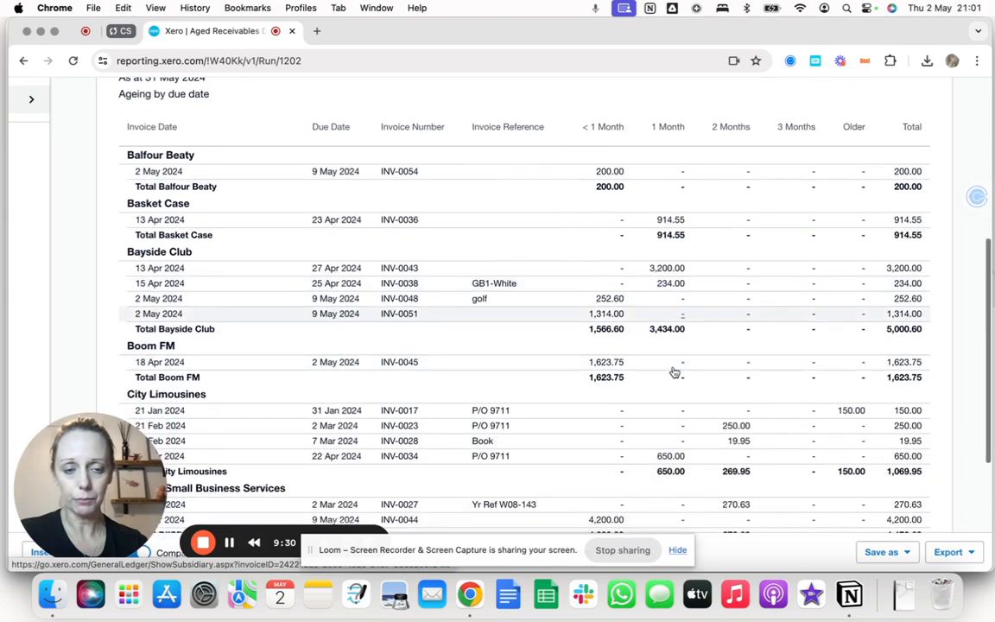
scroll(821, 255, up, 4)
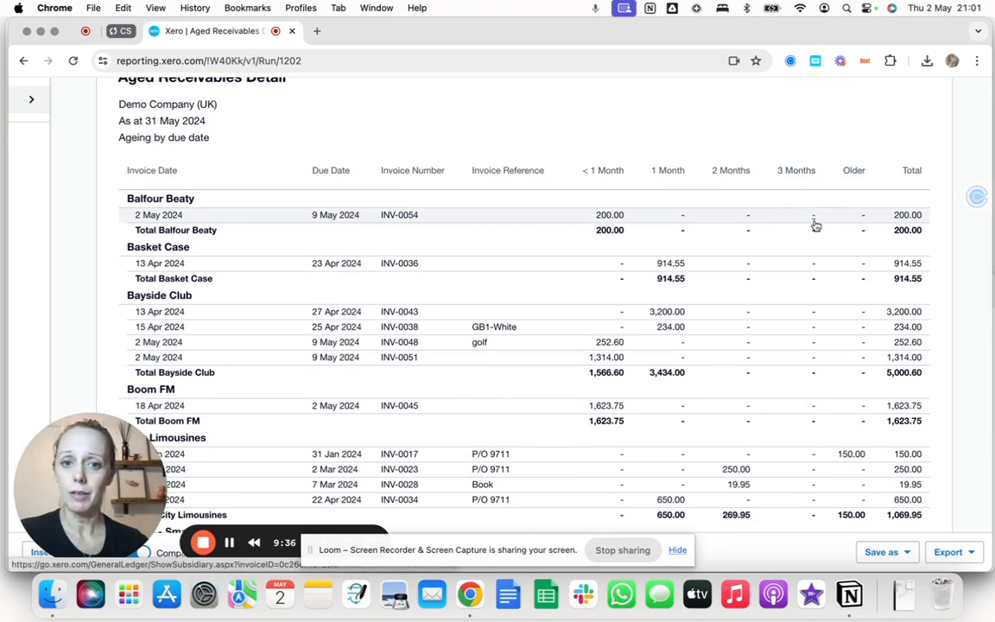
scroll(815, 226, down, 7)
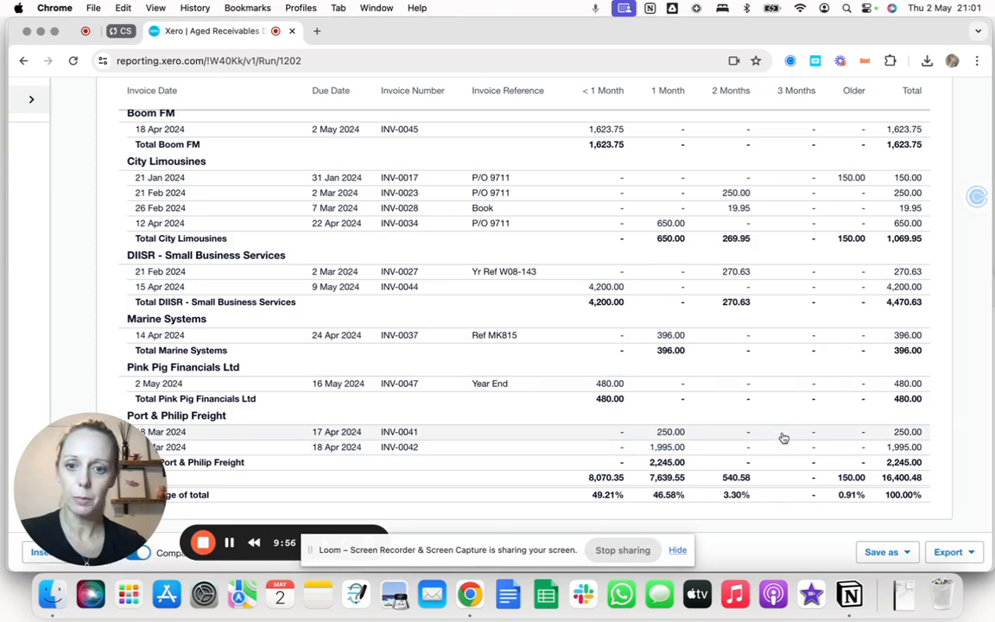
scroll(438, 242, up, 5)
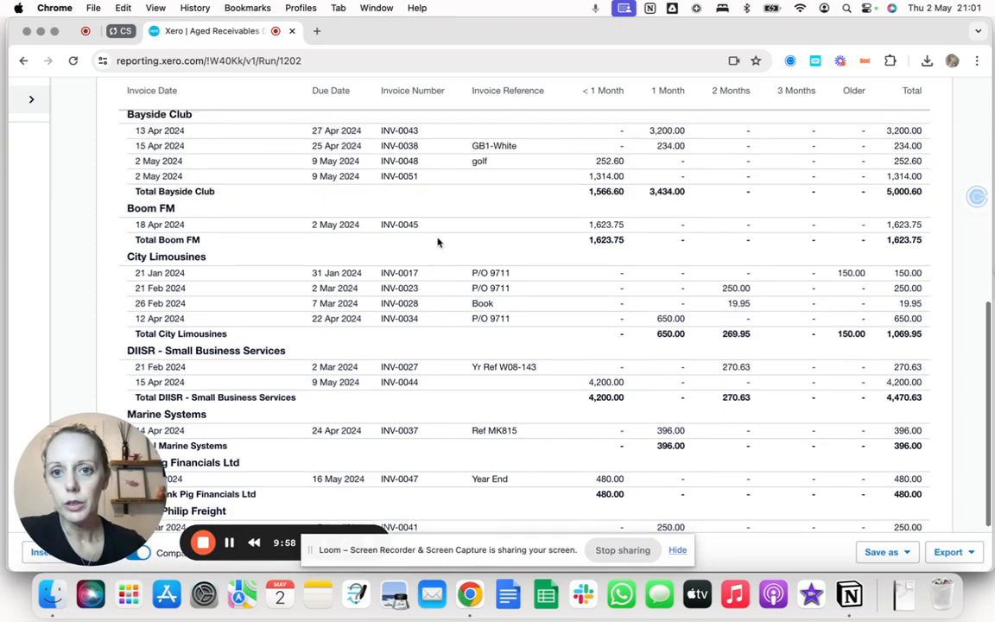
scroll(438, 242, up, 1)
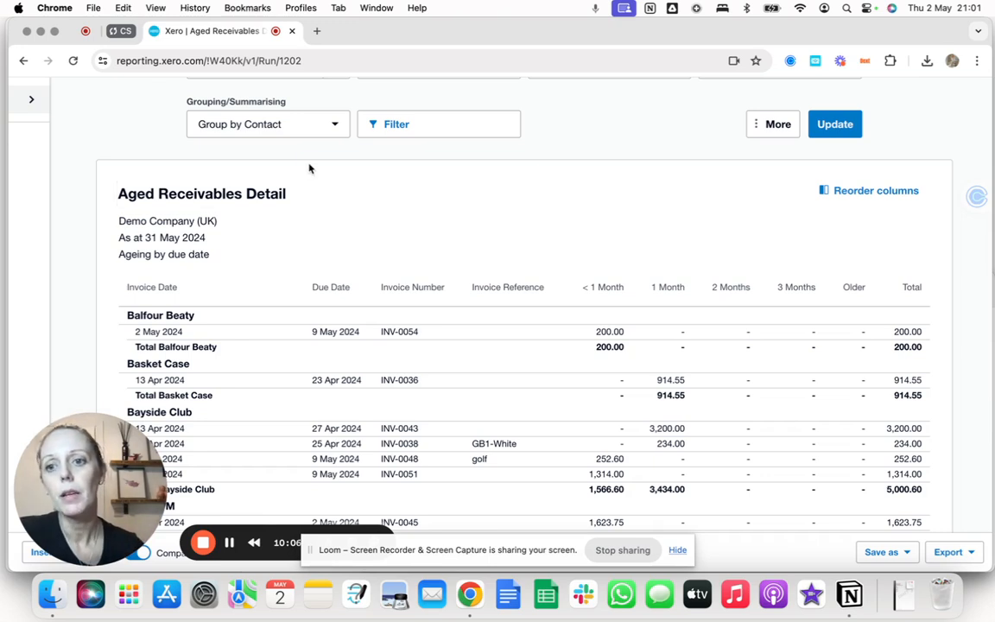
Step: Leave the Aged Receivables Detail report and open the Reports home page
scroll(307, 166, up, 3)
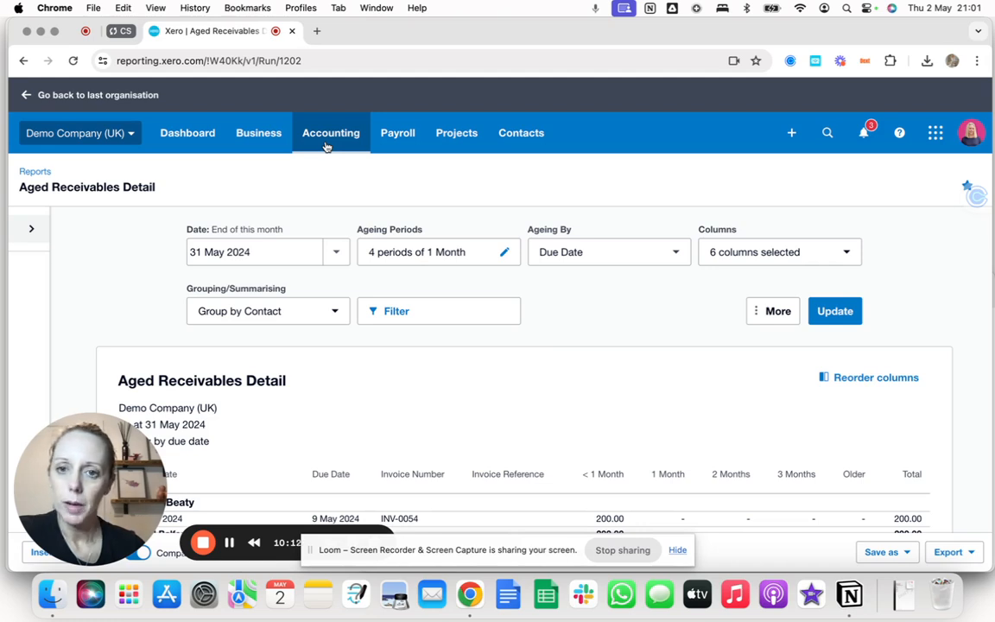
click(325, 146)
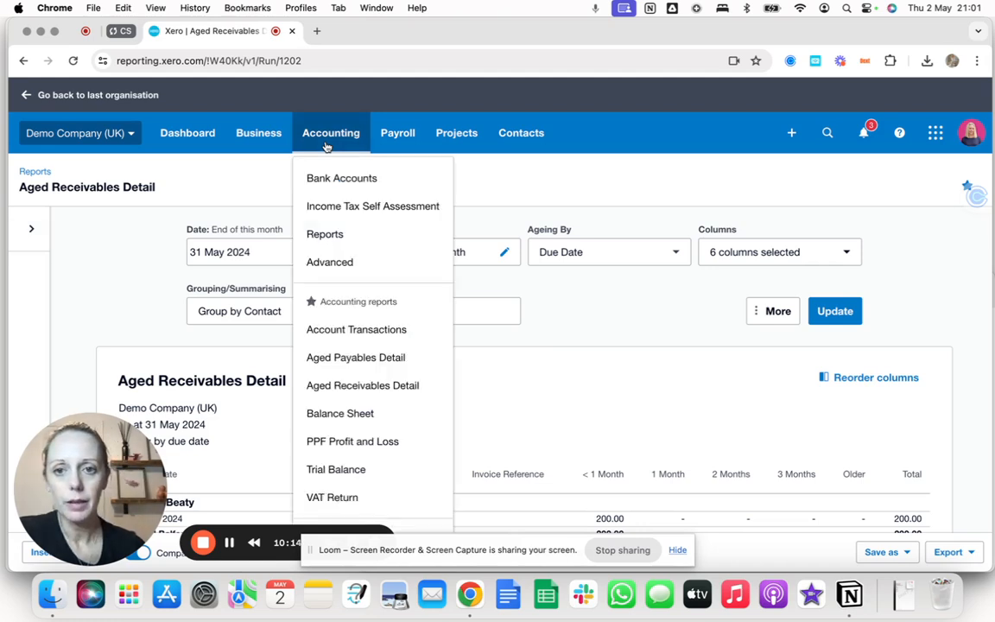
click(325, 234)
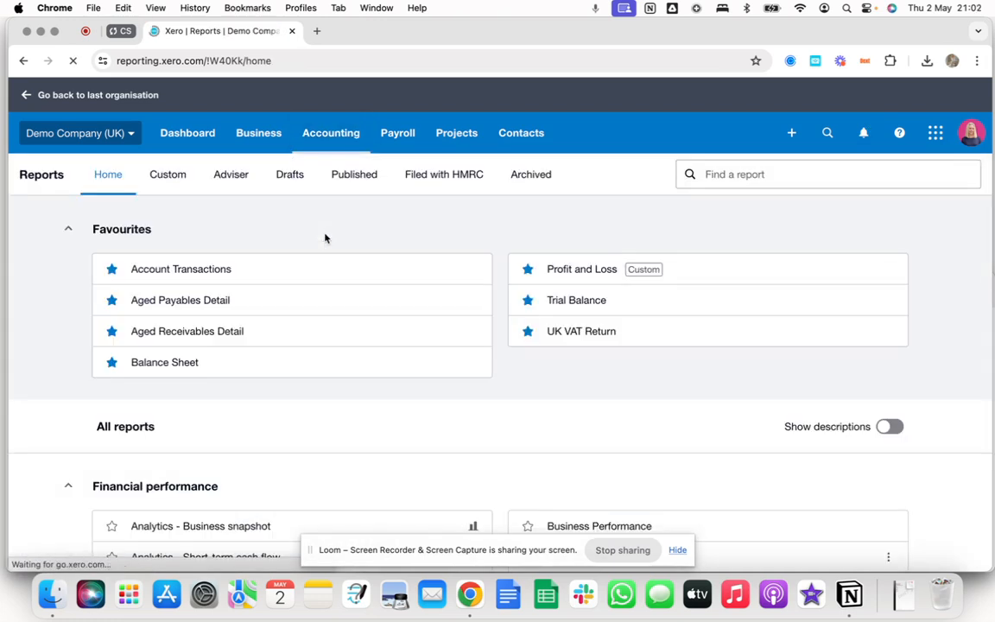
Step: Open the Fixed Asset Reconciliation report from the financial statements and compare the Balance Sheet and Asset Register lines
scroll(304, 397, down, 2)
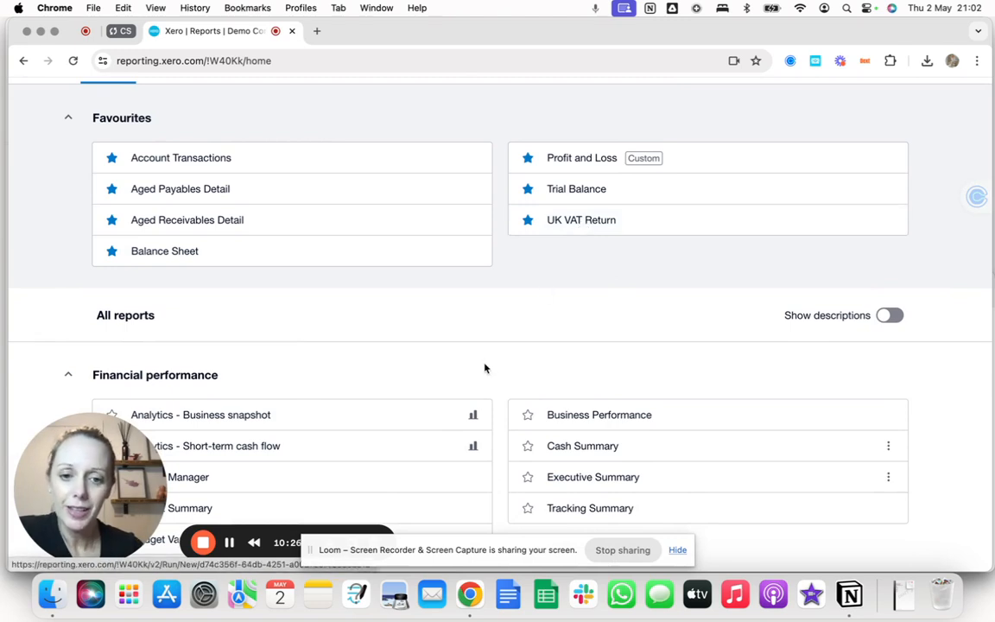
scroll(484, 366, down, 3)
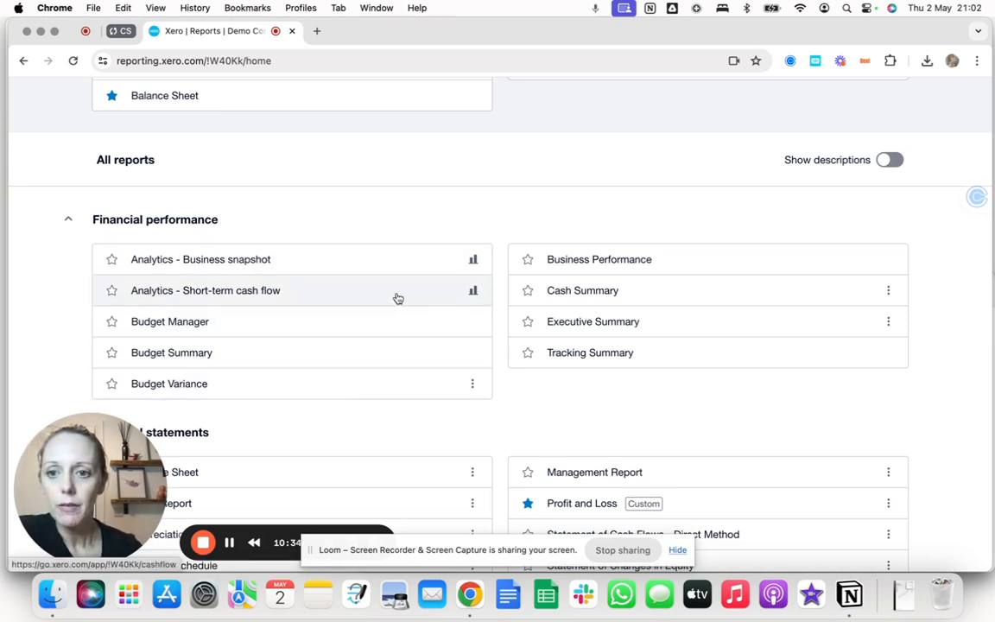
scroll(423, 322, down, 6)
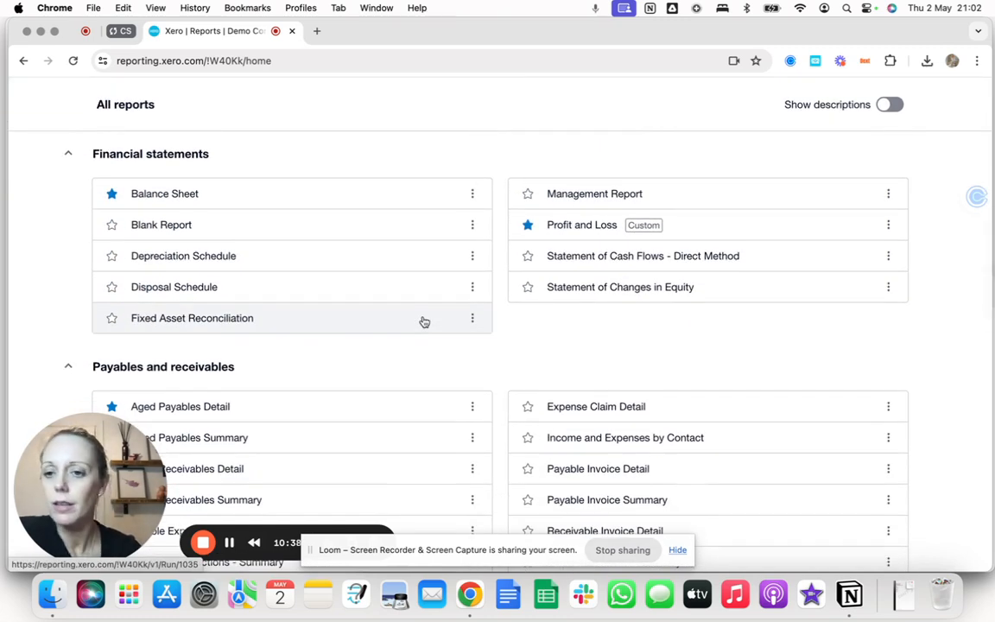
mouse_move(424, 322)
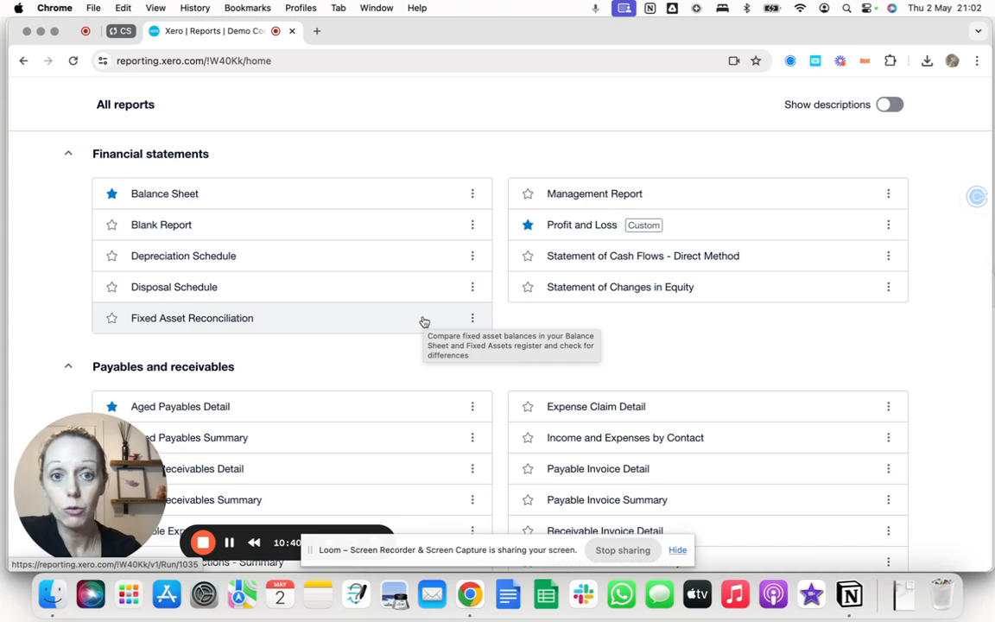
click(164, 320)
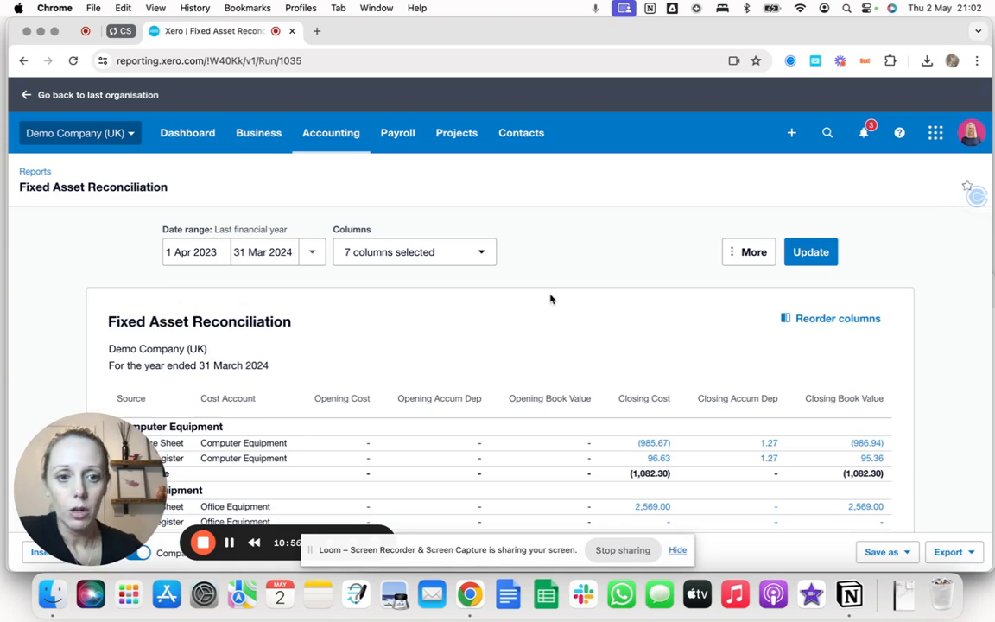
scroll(551, 295, down, 3)
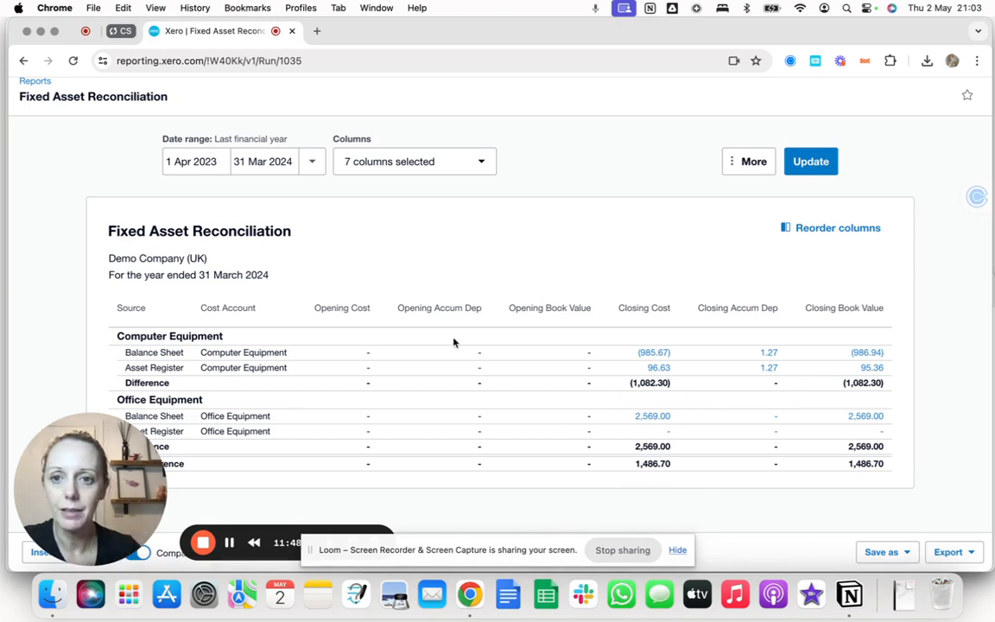
Step: Return to the reports list, look through the payables, payroll and projects reports, and open the Bank Reconciliation report under Reconciliations
scroll(449, 337, up, 3)
click(28, 172)
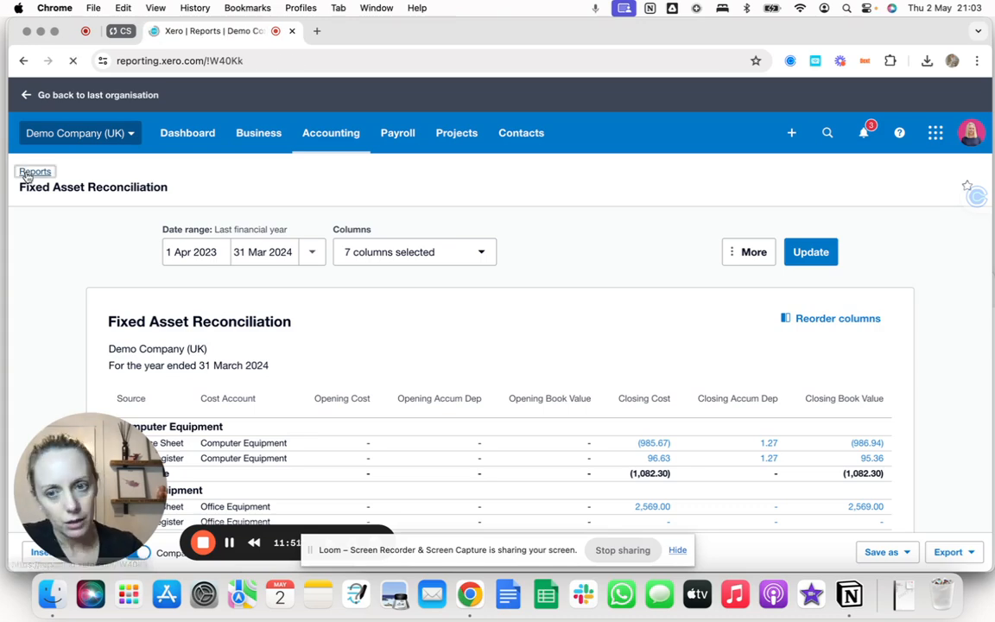
scroll(292, 389, down, 10)
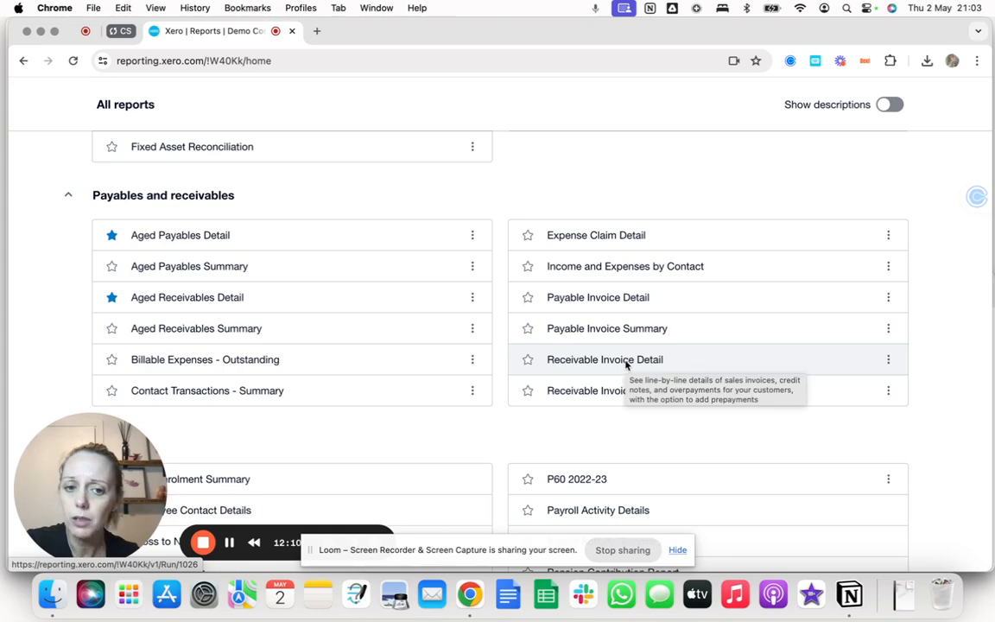
scroll(626, 364, down, 5)
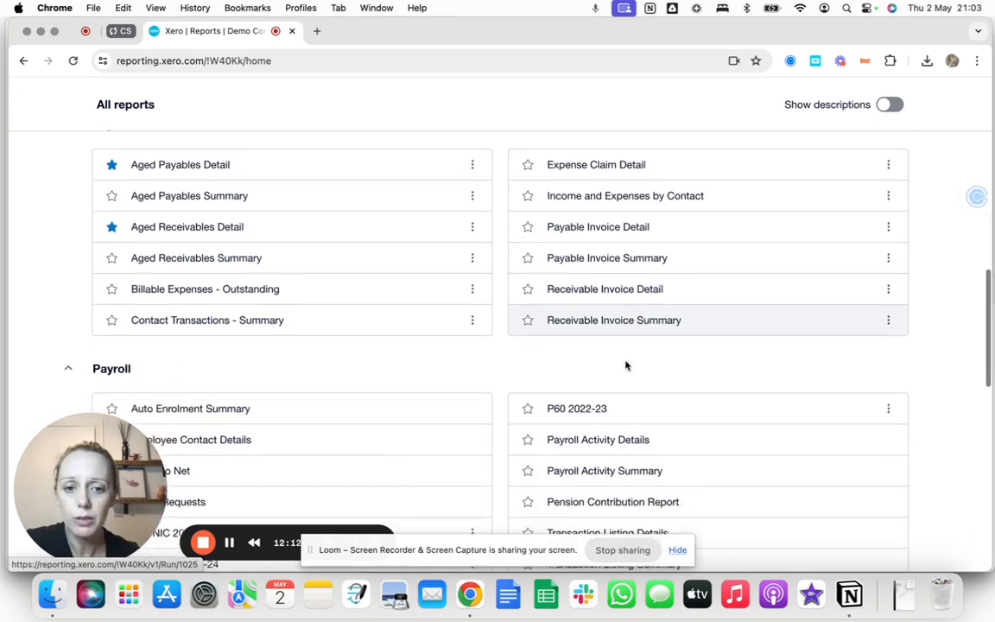
scroll(626, 364, down, 3)
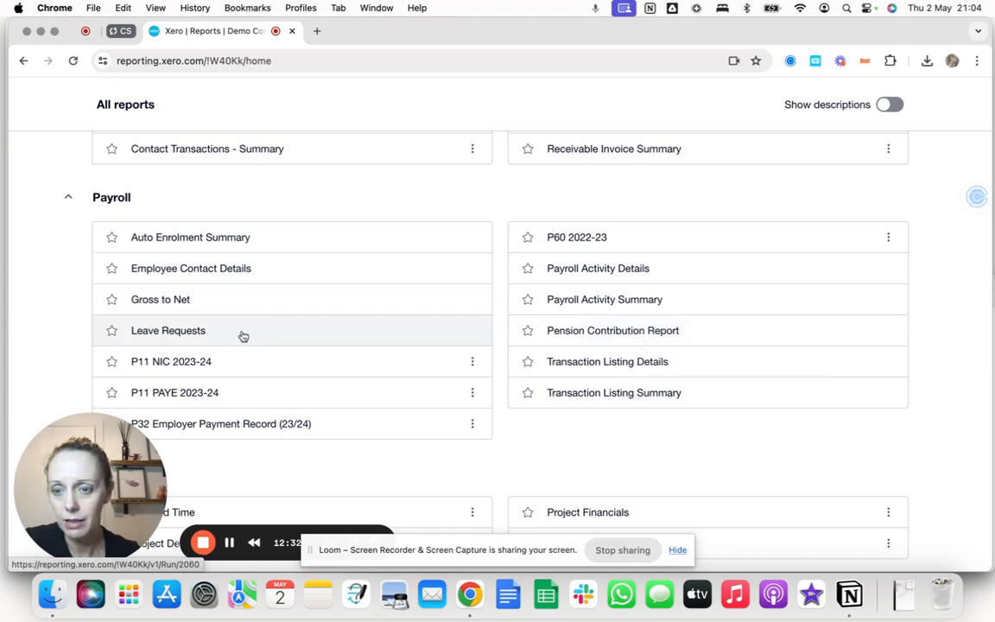
scroll(444, 368, down, 8)
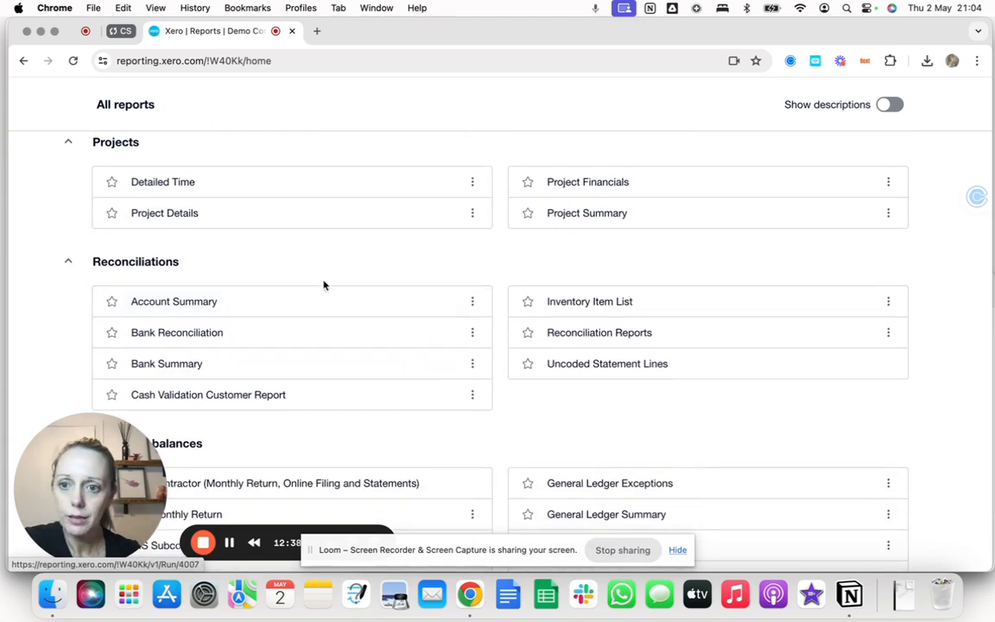
scroll(322, 292, down, 2)
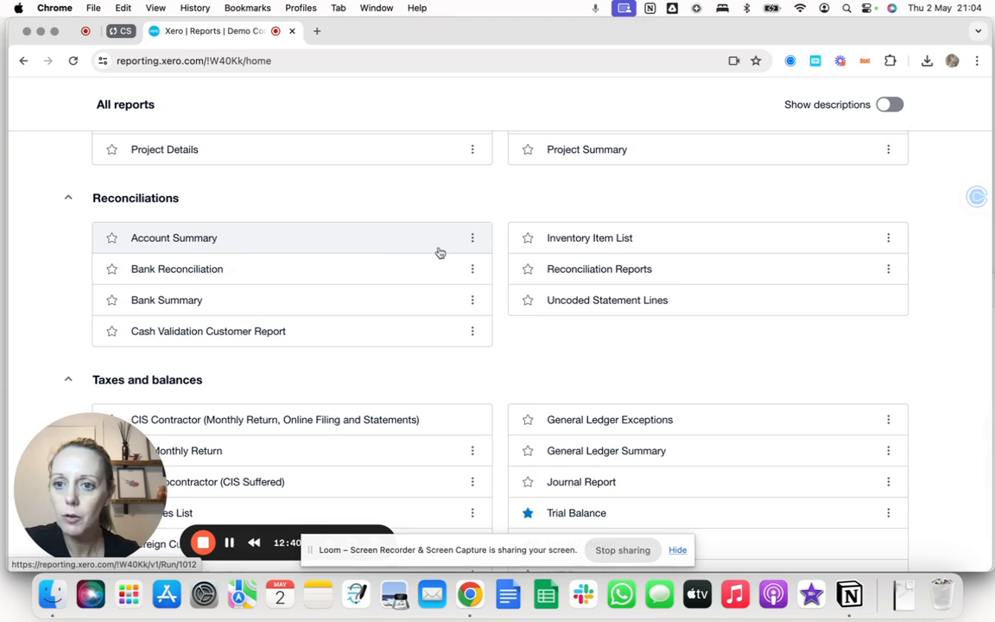
click(150, 271)
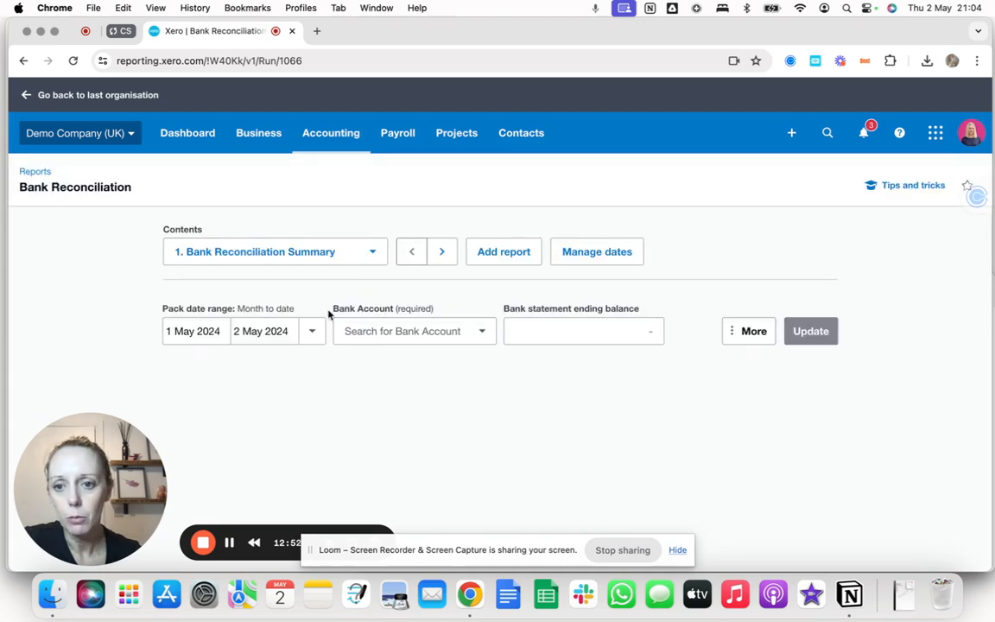
Step: Set the pack date range to last month and the bank account to 090 - Business Bank Account
click(312, 330)
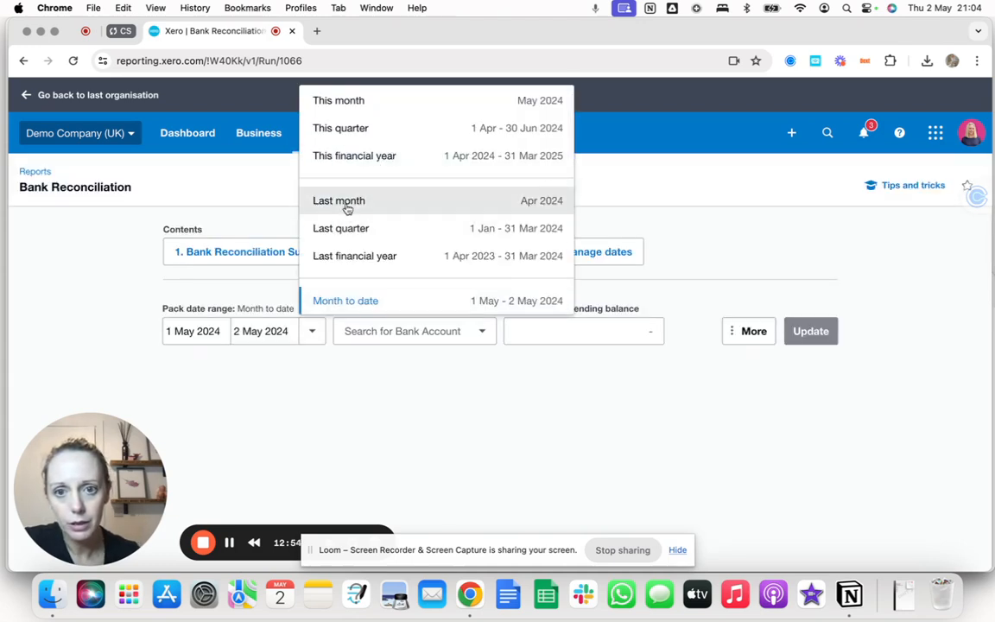
click(373, 204)
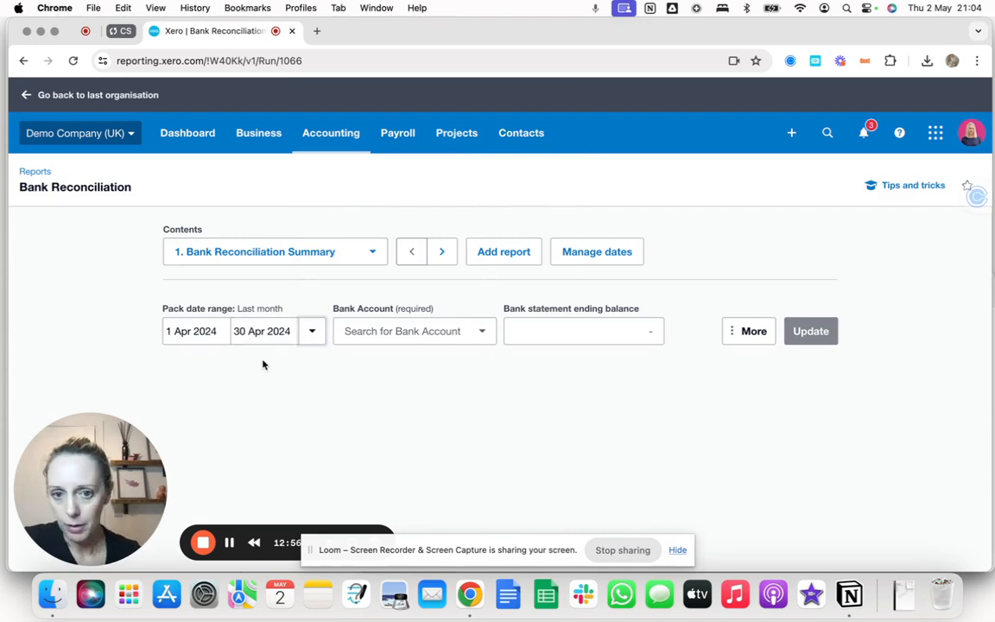
click(464, 328)
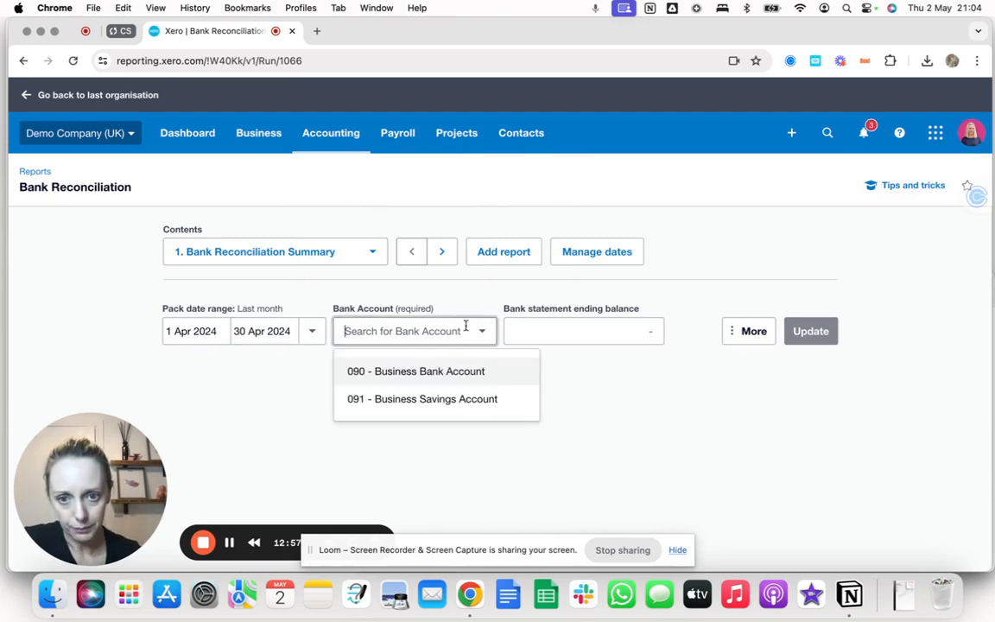
click(422, 372)
Step: Set the bank statement ending balance to 54123, update the report and review its statement balances
click(568, 333)
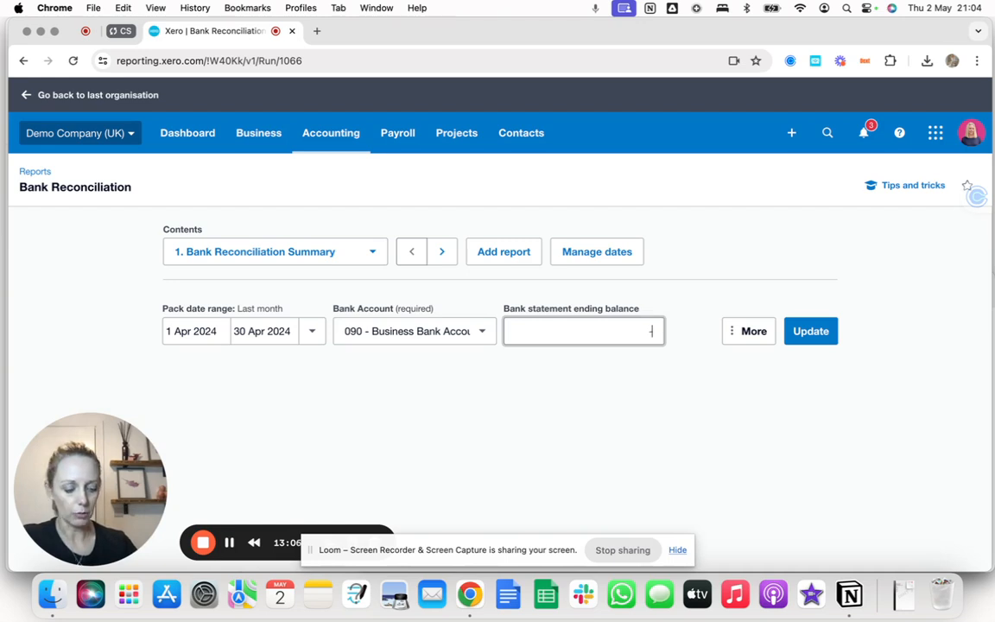
text(54123)
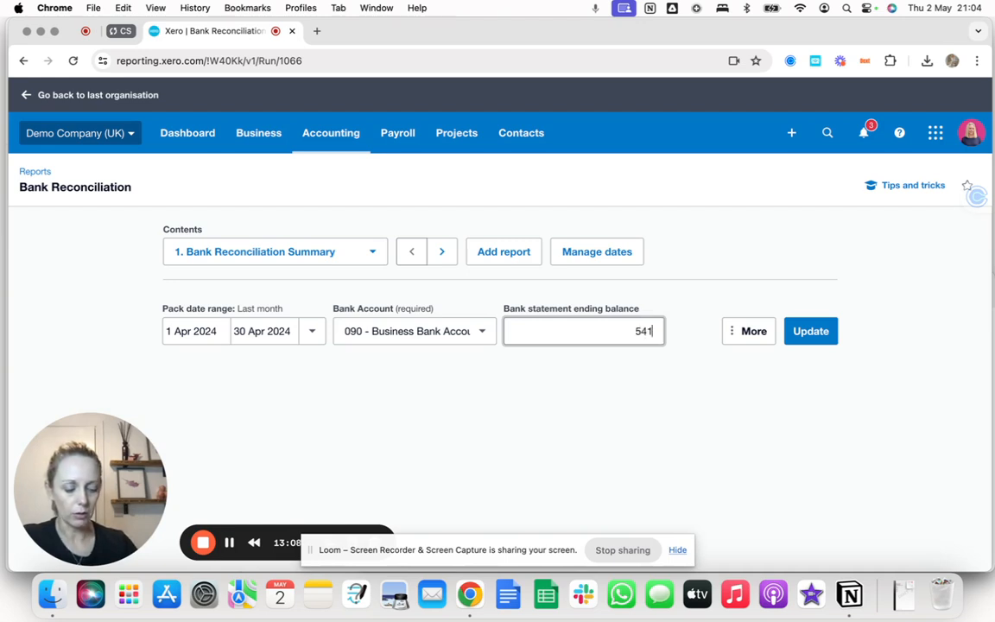
click(811, 333)
scroll(644, 363, down, 5)
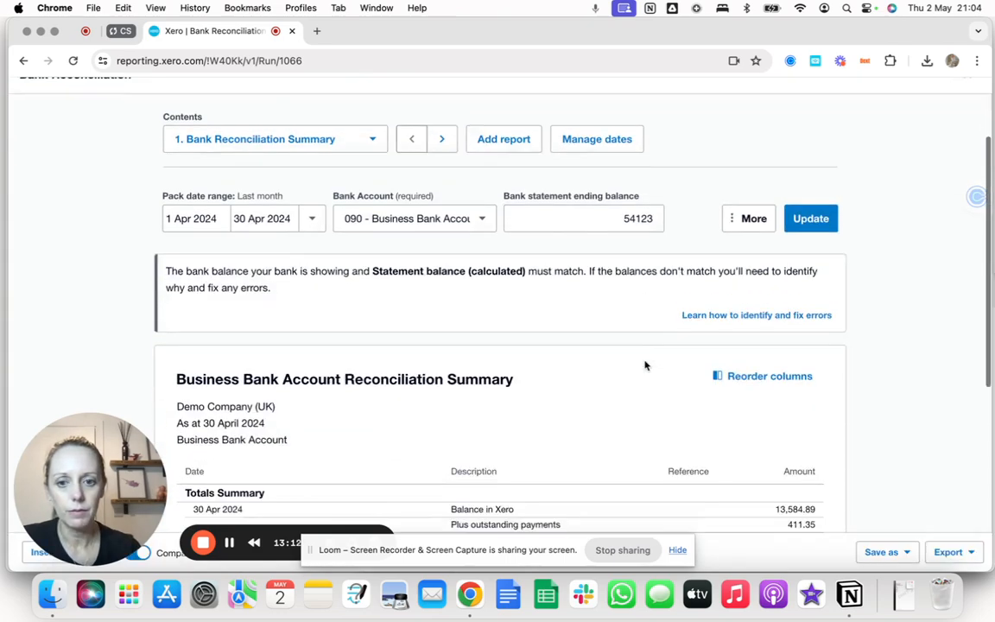
scroll(644, 365, down, 1)
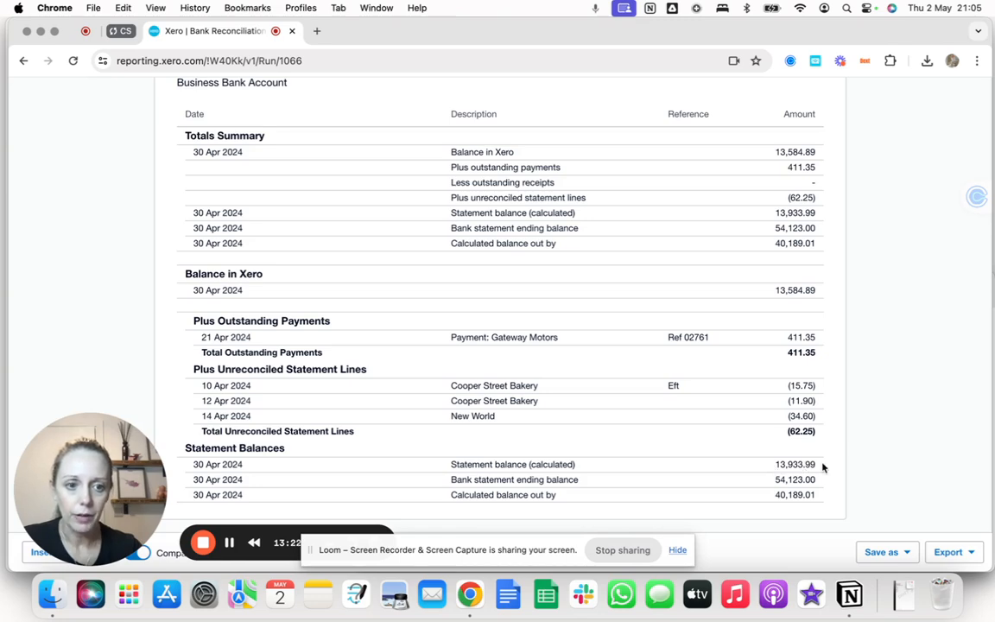
Step: Change the bank statement ending balance to 13399.33
scroll(686, 338, up, 10)
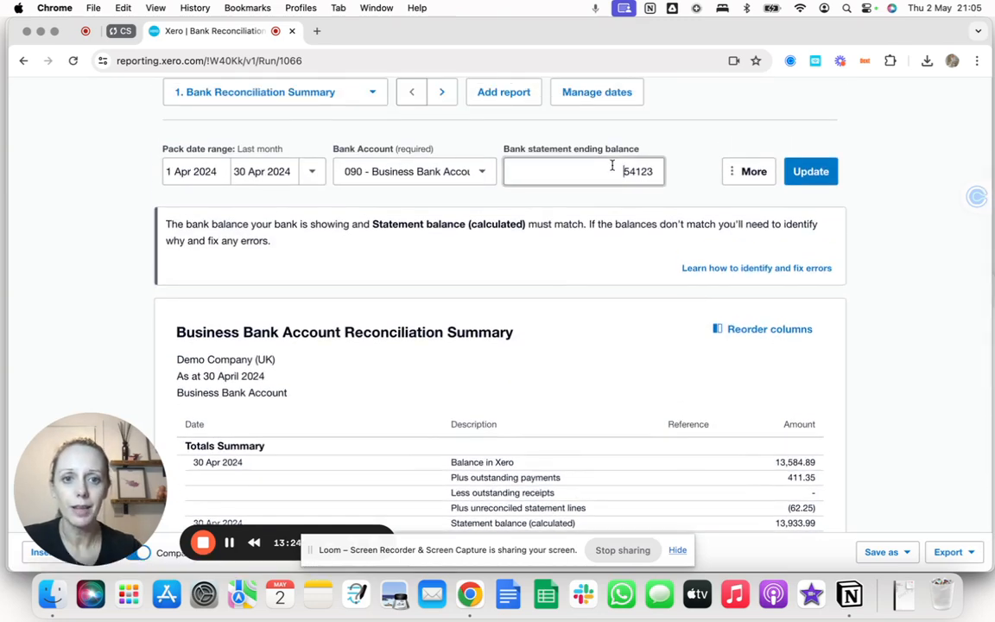
text(133)
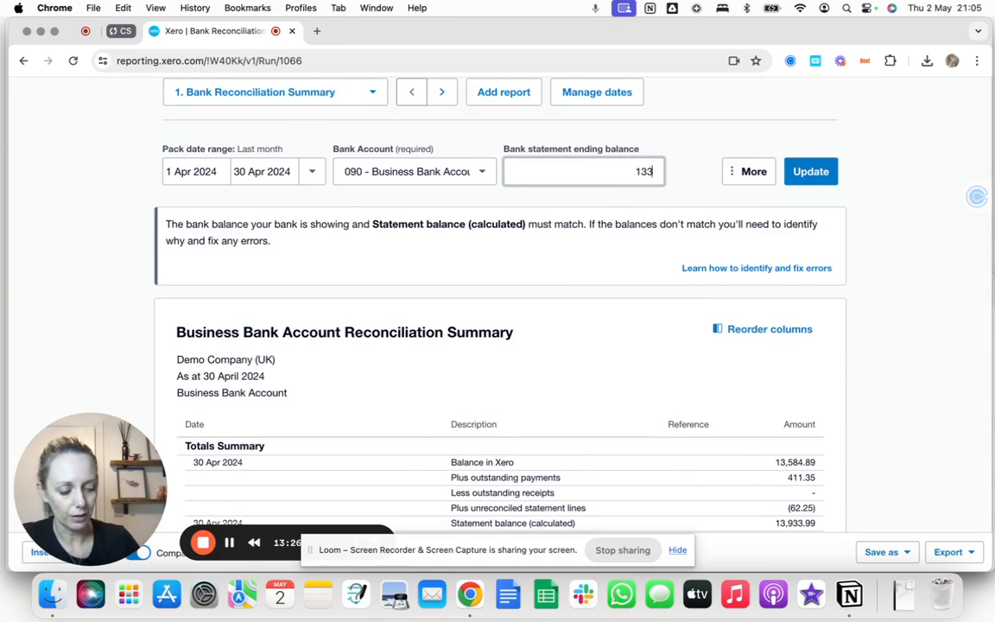
text(99.33)
key(Tab)
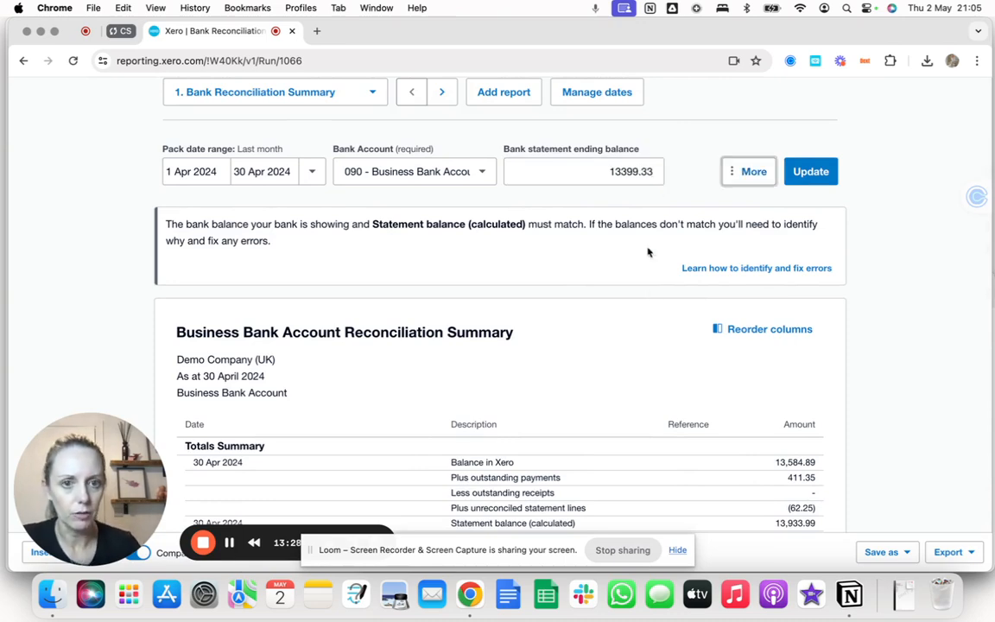
Step: Set the bank statement ending balance to 13933.99, update the Bank Reconciliation report and review its totals summary, outstanding payments and unreconciled lines
scroll(648, 252, down, 5)
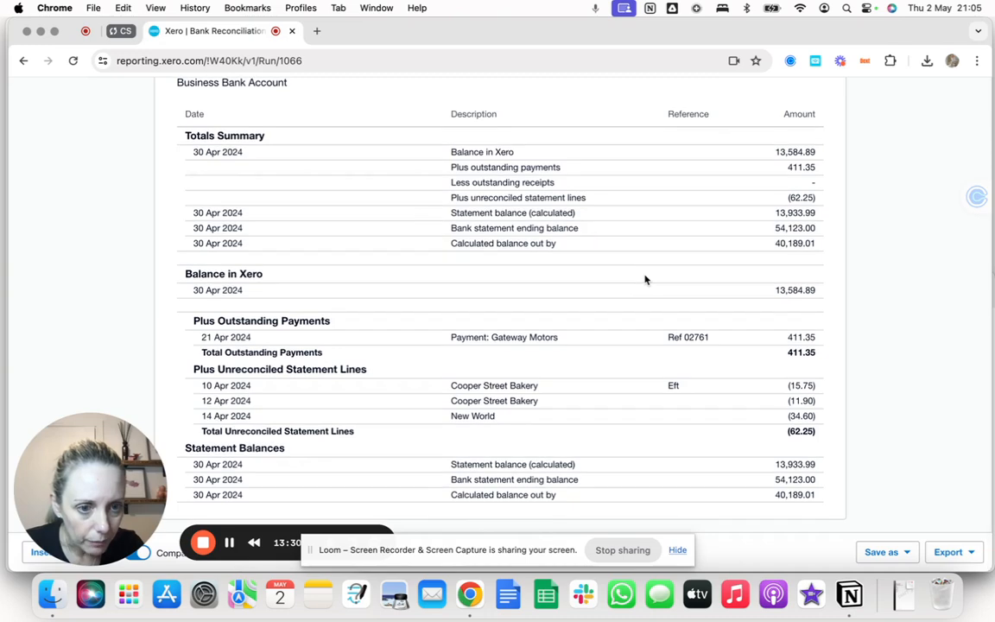
scroll(644, 279, up, 6)
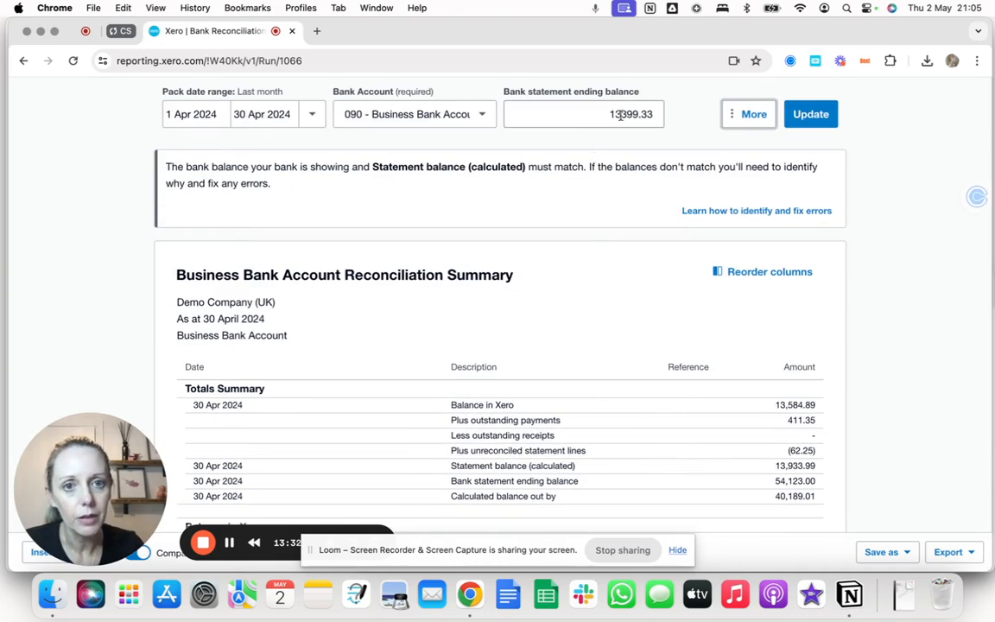
drag(620, 115, 665, 120)
text(9)
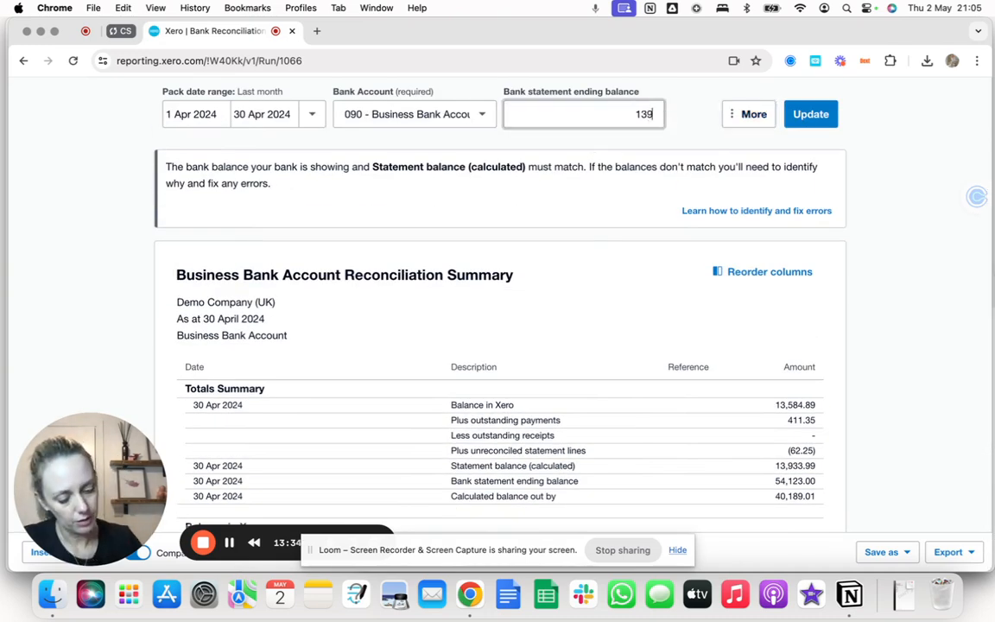
text(33.99)
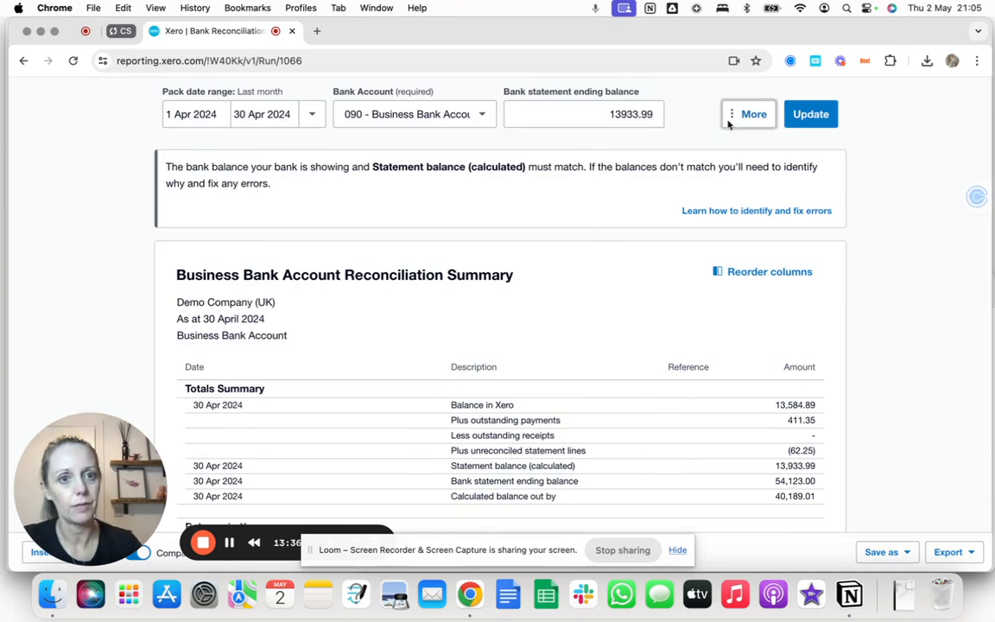
click(820, 118)
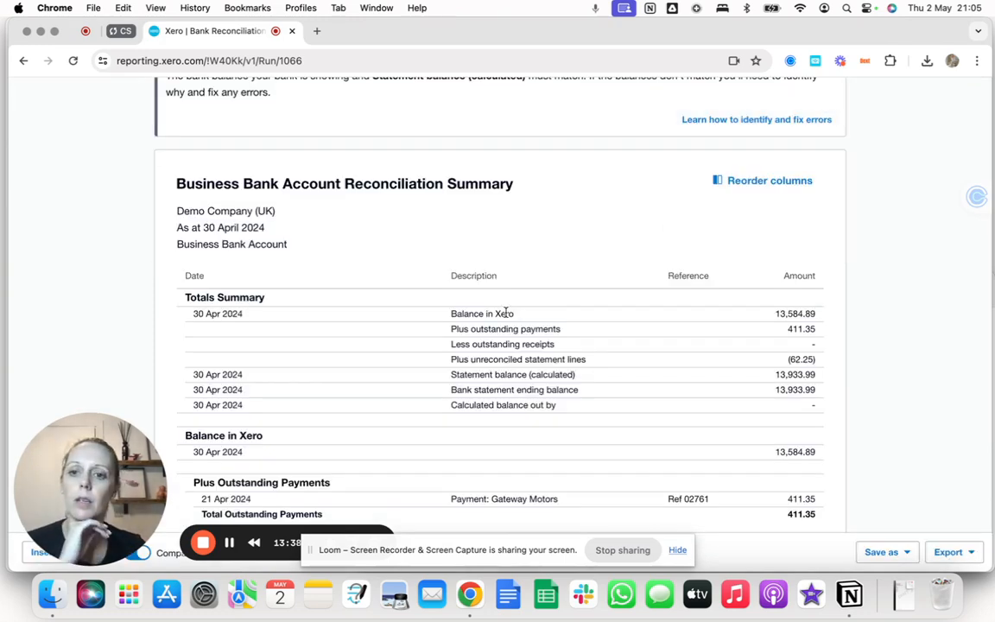
scroll(506, 313, down, 4)
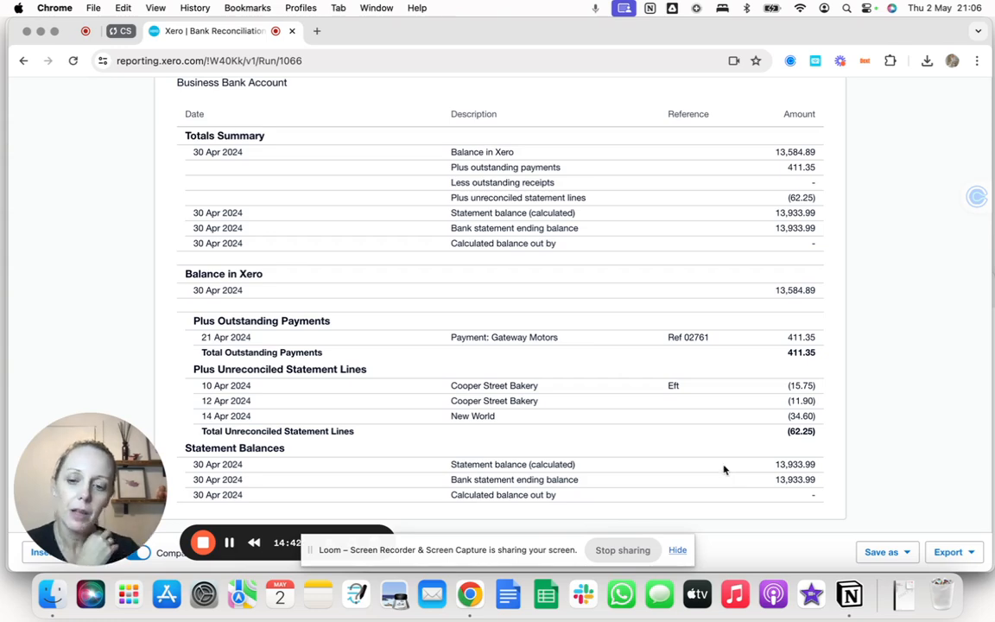
scroll(650, 390, up, 5)
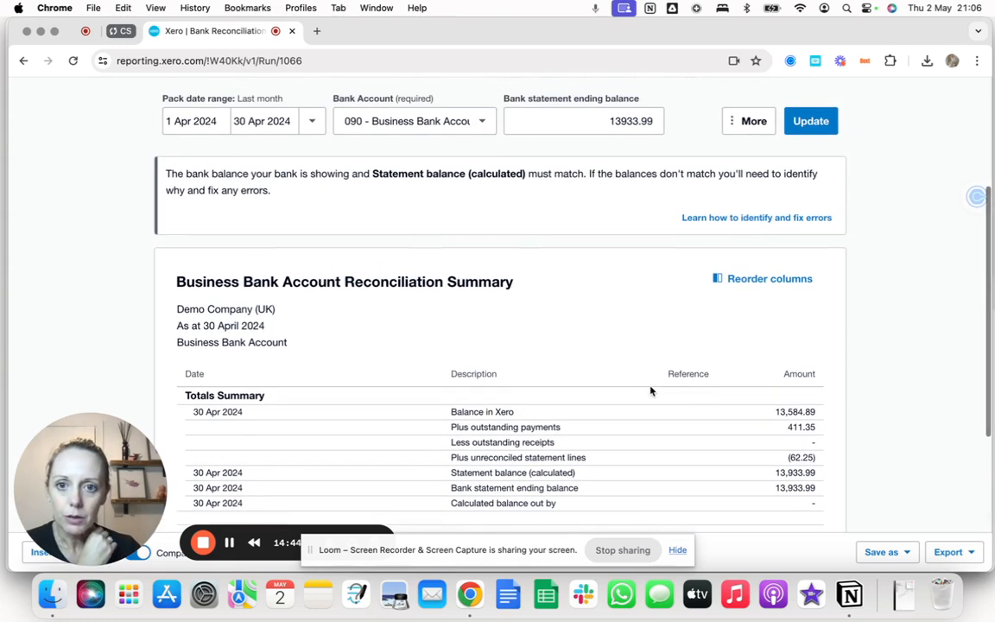
scroll(650, 391, up, 1)
scroll(650, 391, down, 5)
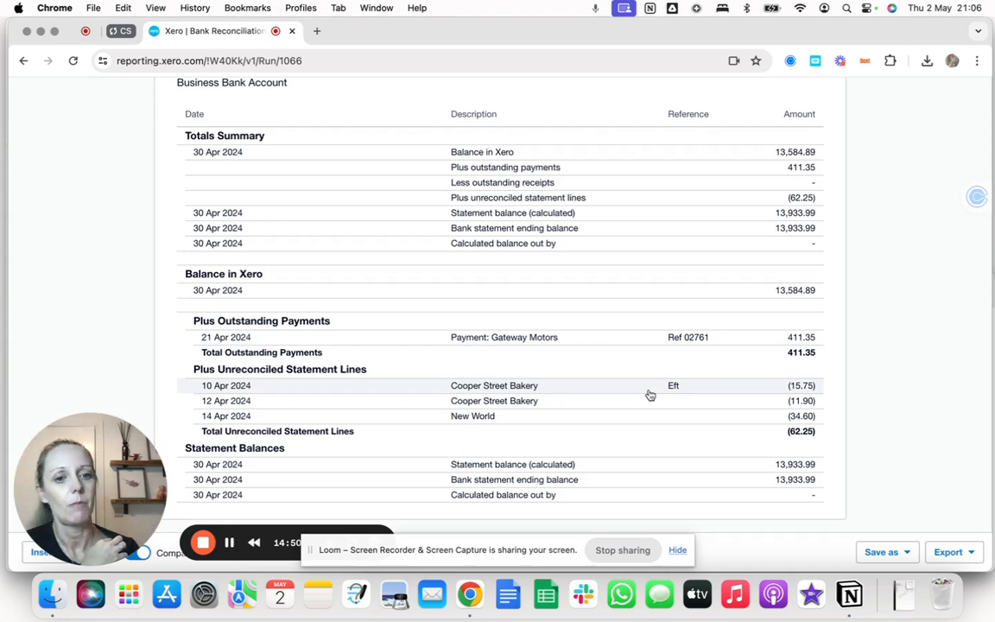
scroll(529, 328, up, 10)
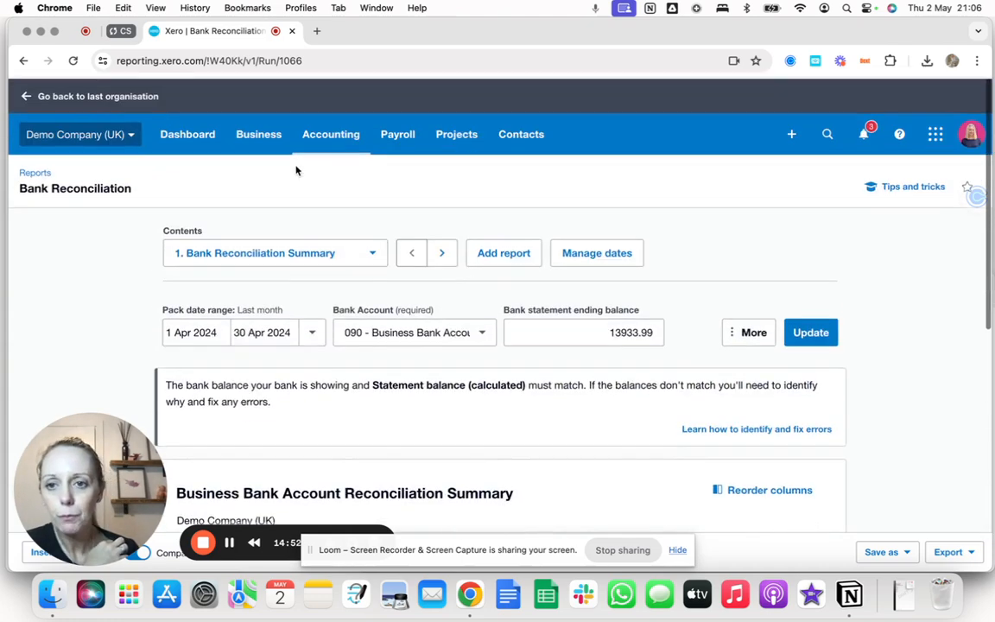
Step: Return to the reports list and open the Trial Balance report under Taxes and balances
click(32, 172)
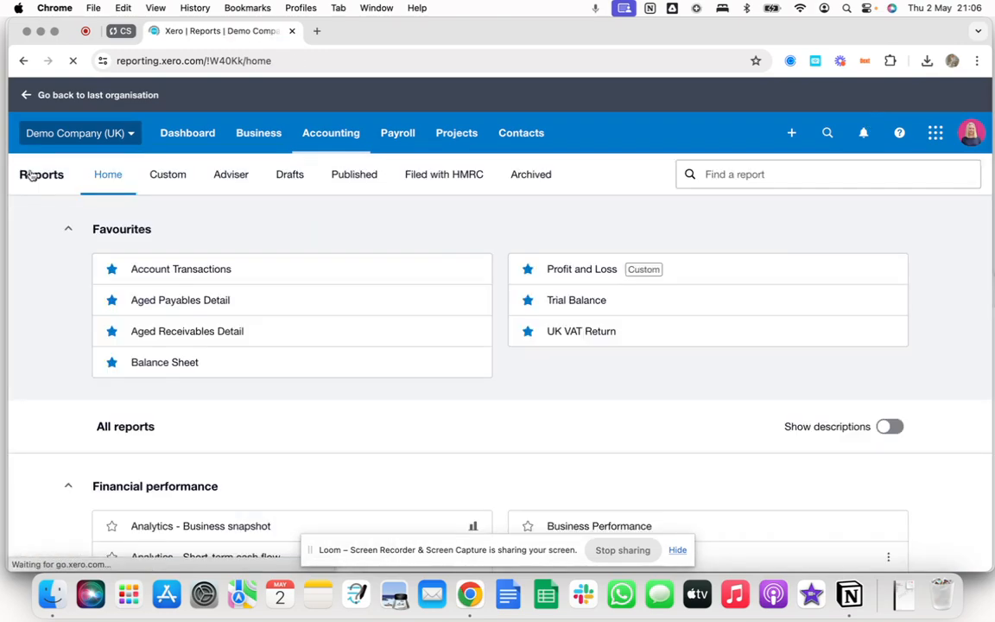
scroll(259, 385, down, 1)
scroll(257, 385, down, 20)
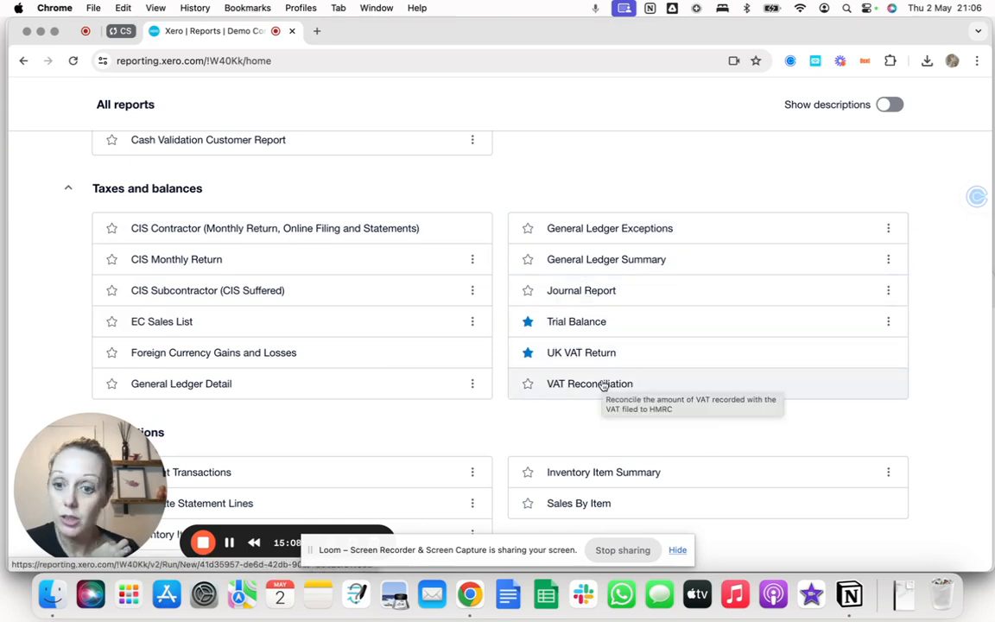
click(577, 322)
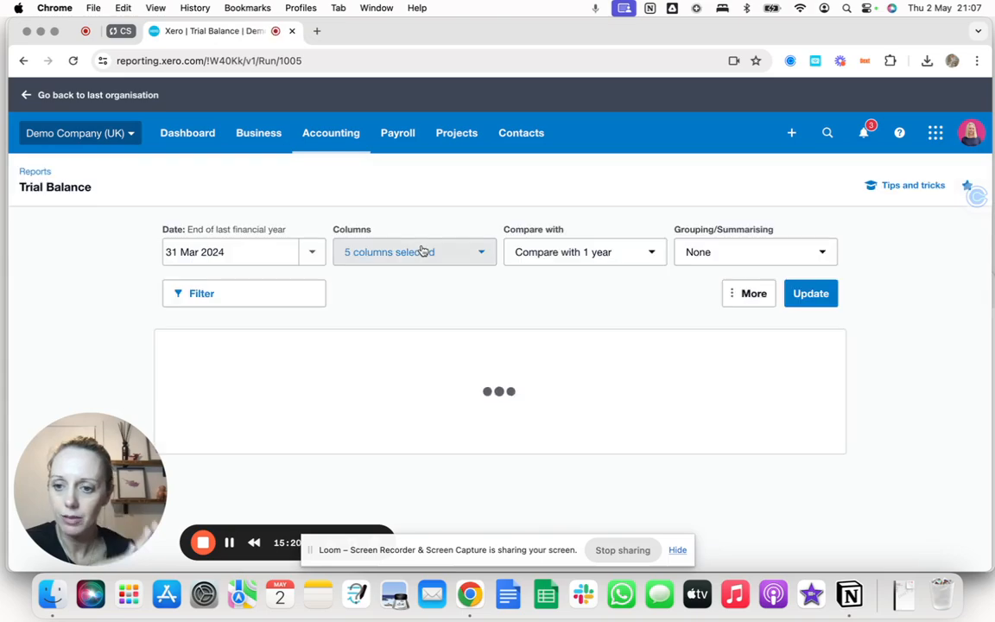
Step: Set the Trial Balance date to Today, 2 May 2024, and update the report
scroll(421, 250, down, 10)
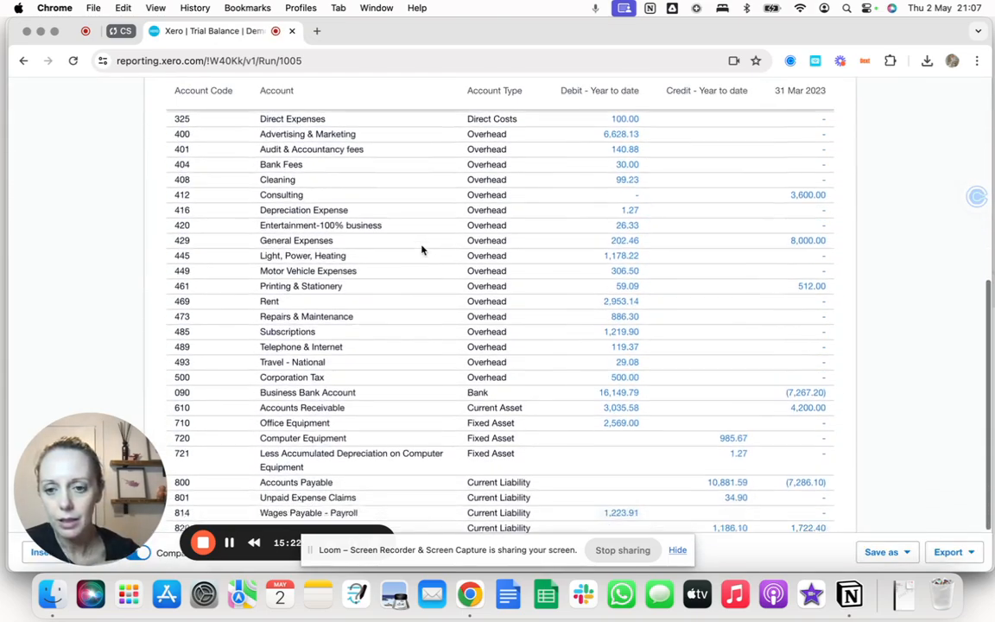
scroll(422, 250, down, 3)
scroll(371, 233, up, 10)
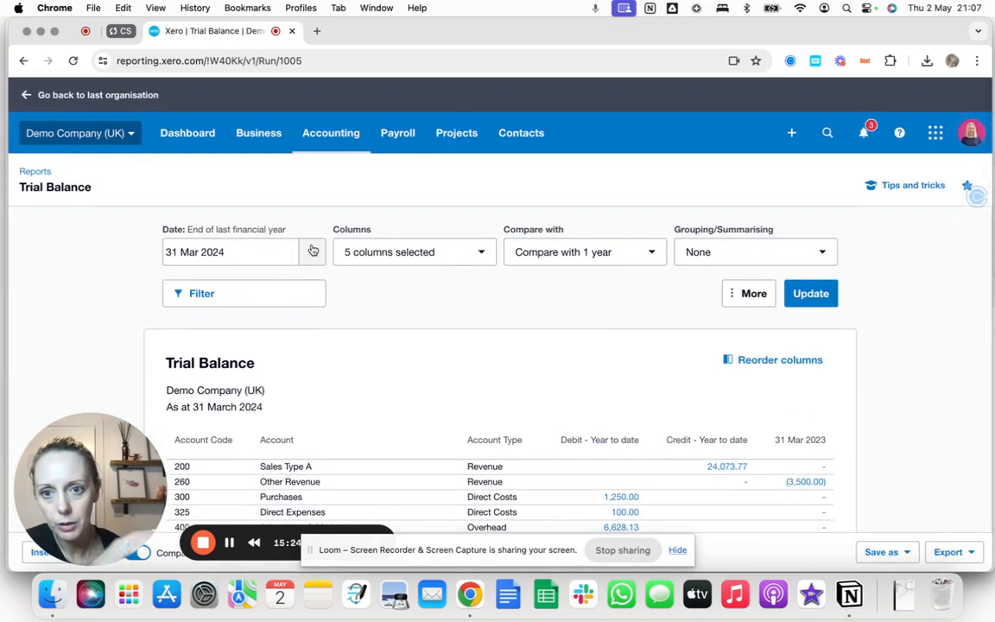
click(313, 251)
click(390, 292)
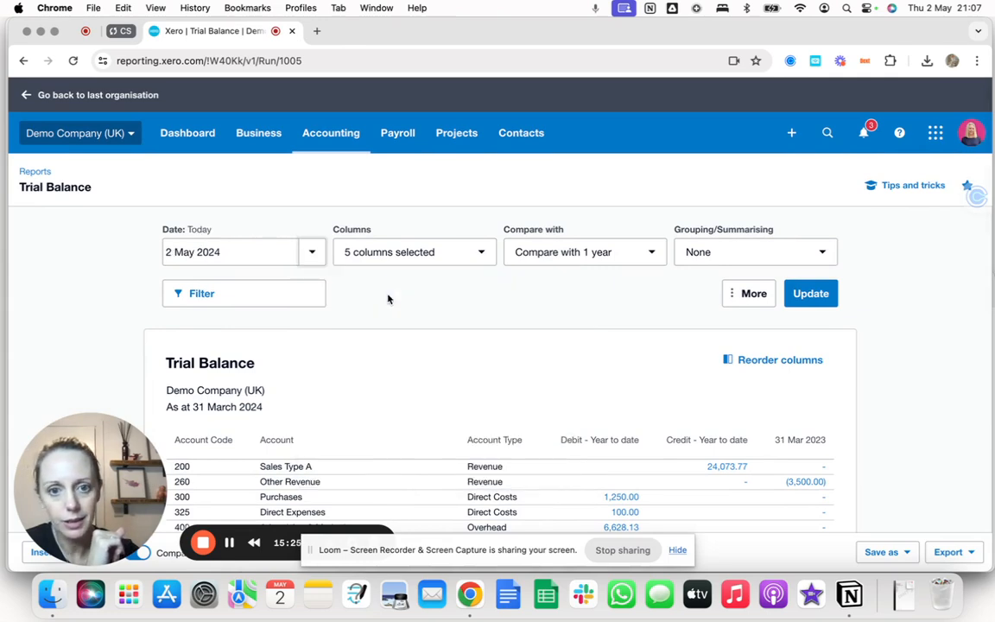
click(812, 293)
Step: Examine the updated Trial Balance, from the revenue and overhead accounts to the asset, liability and equity balances and the debit and credit totals
scroll(628, 406, down, 1)
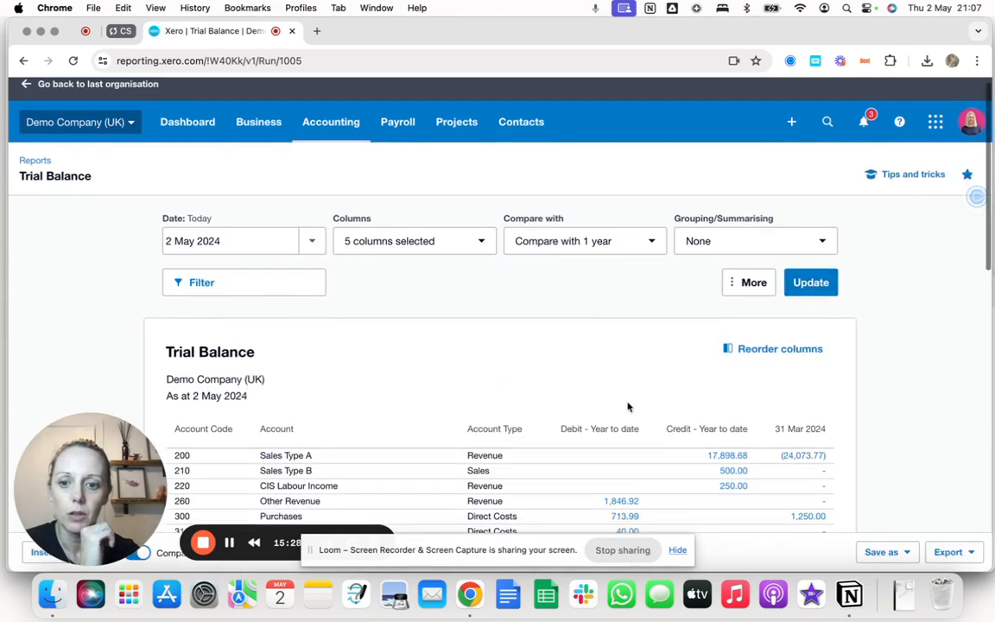
scroll(628, 407, down, 5)
scroll(628, 407, up, 3)
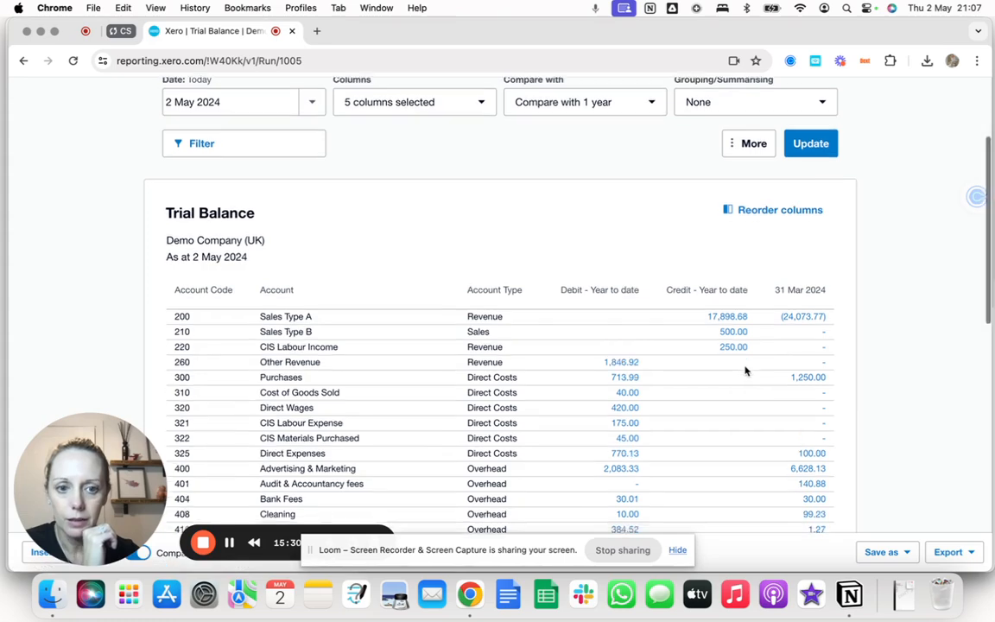
scroll(745, 371, down, 10)
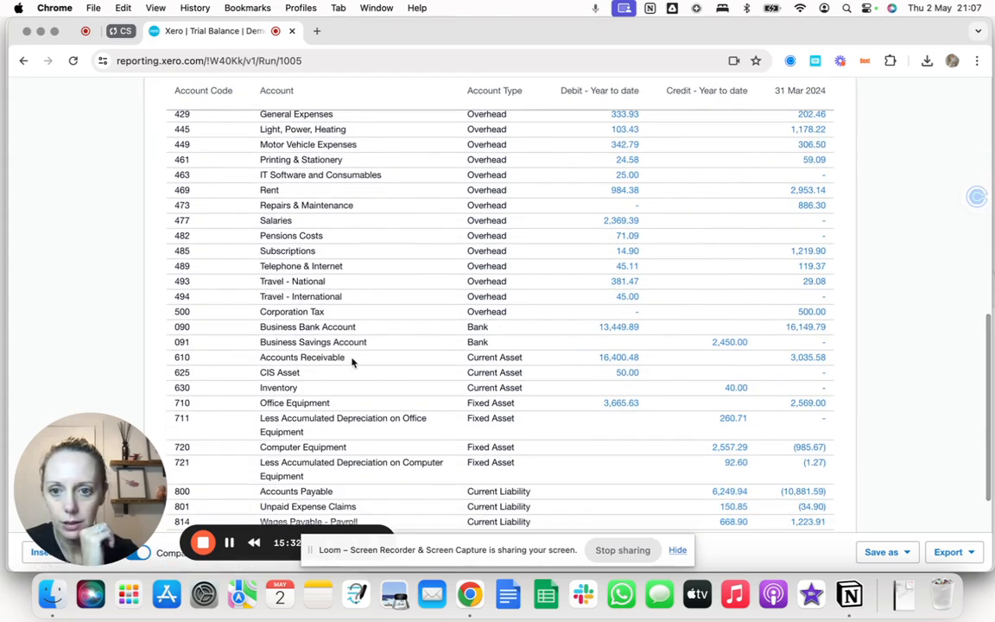
scroll(351, 362, down, 4)
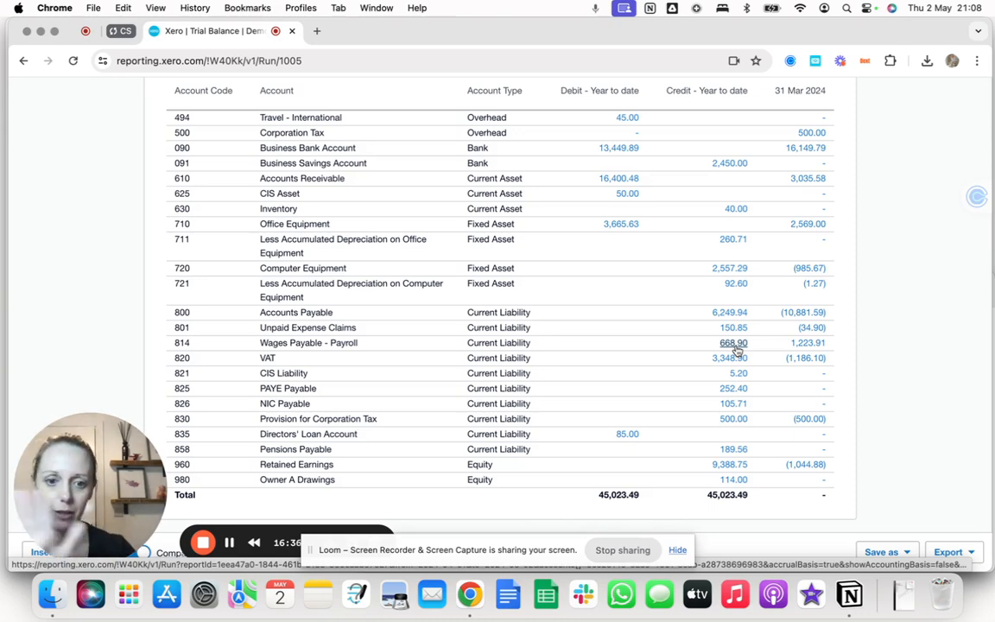
scroll(631, 368, down, 1)
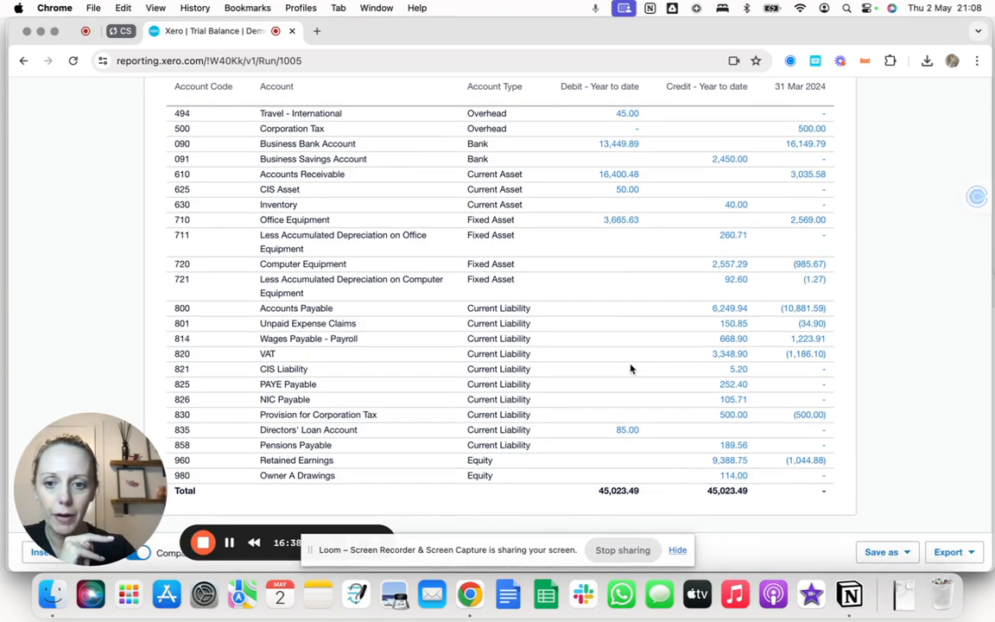
scroll(631, 369, up, 3)
scroll(630, 369, down, 3)
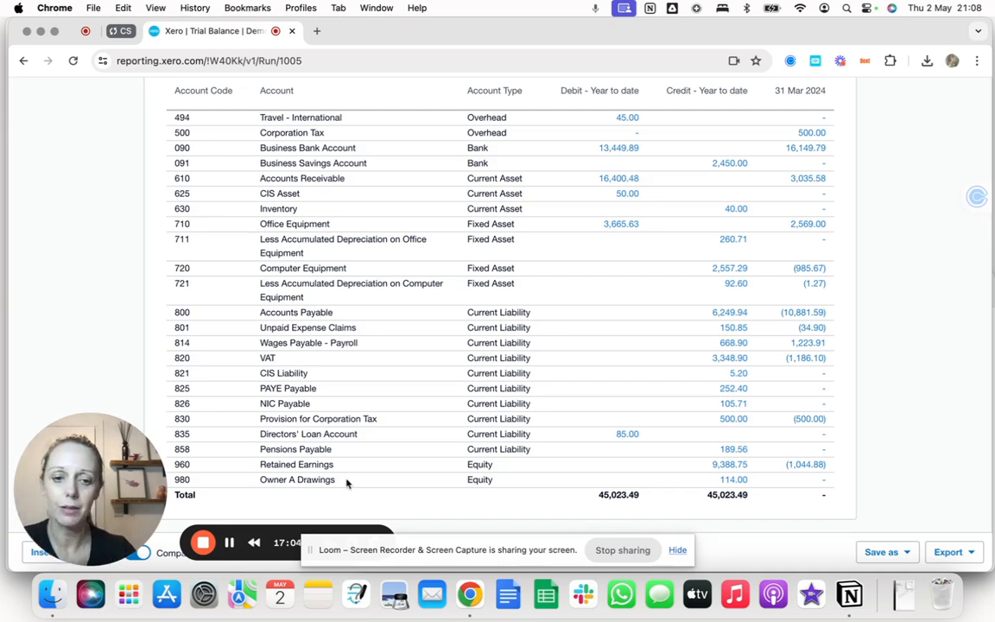
scroll(346, 482, up, 10)
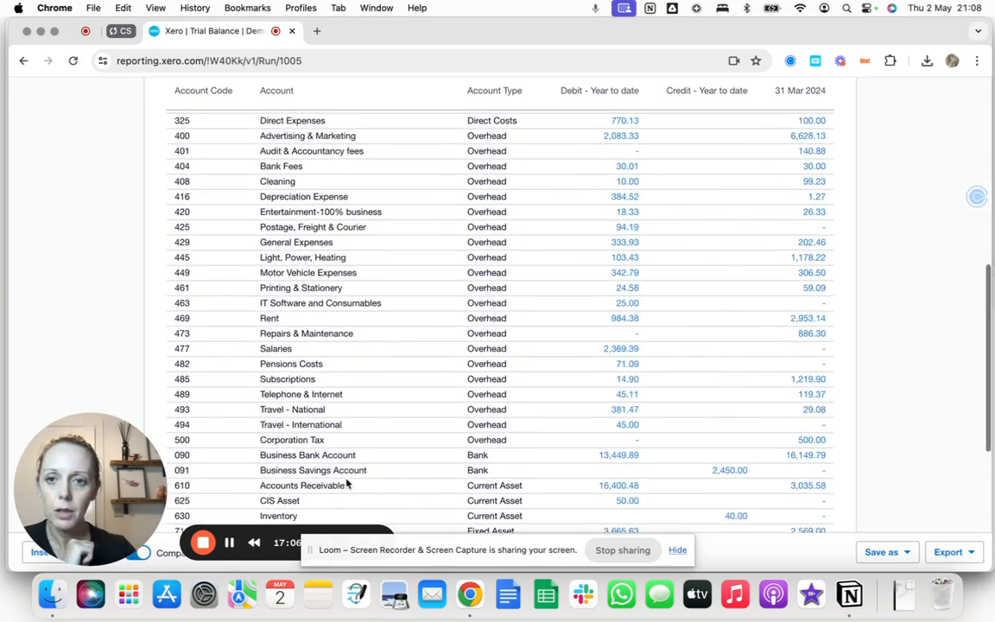
scroll(346, 479, up, 3)
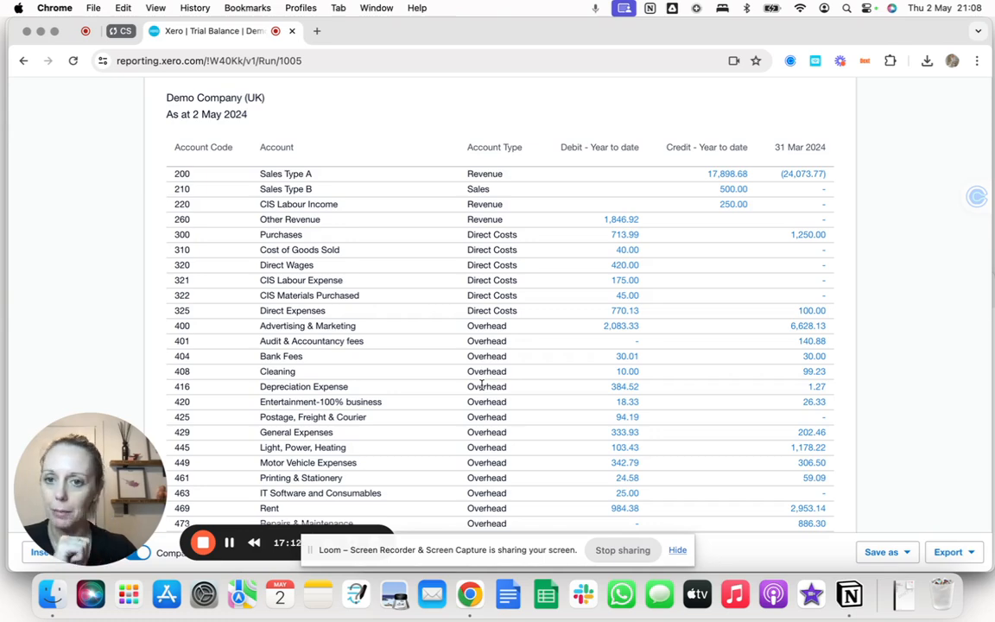
scroll(559, 226, up, 4)
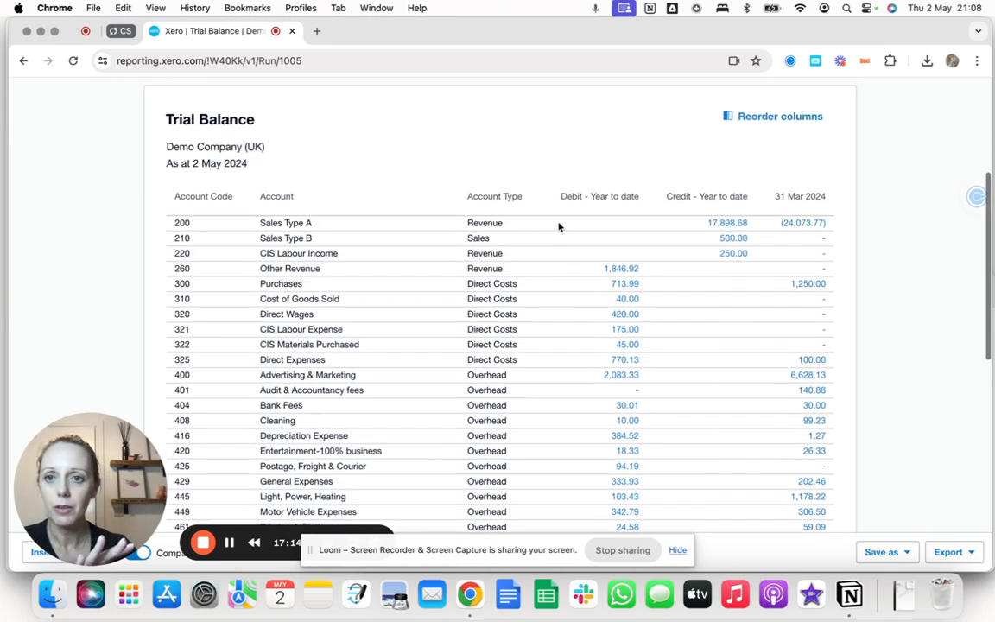
scroll(285, 212, up, 2)
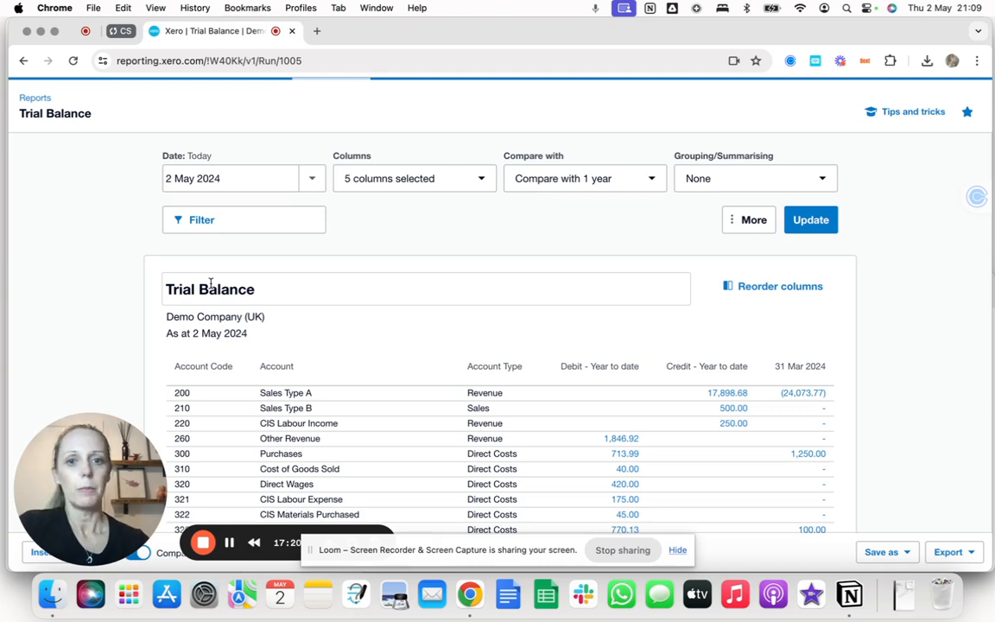
Step: Return to the reports list and look through the financial statement, payables and receivables reports
click(33, 99)
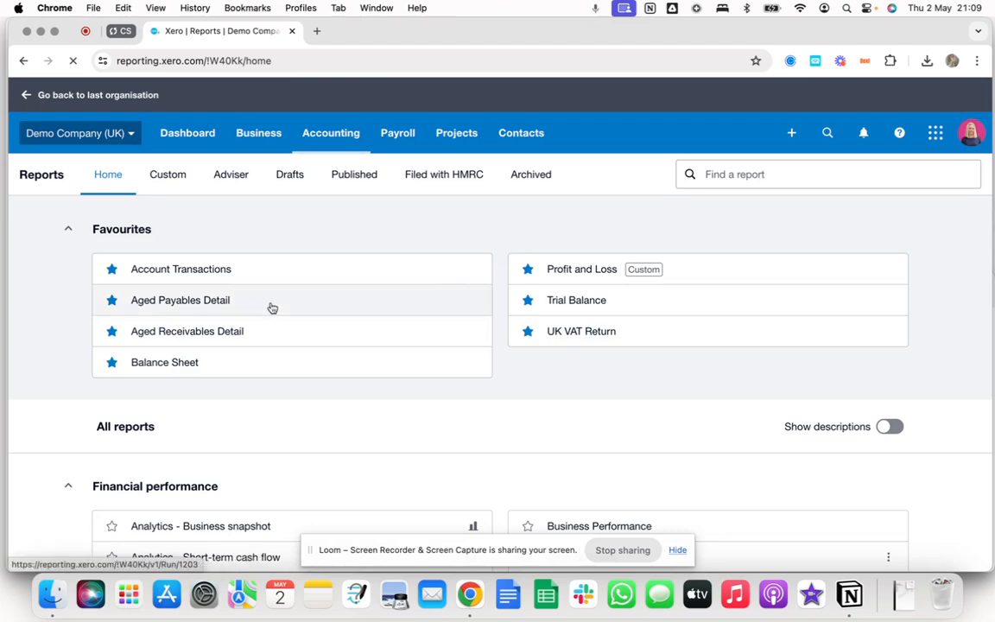
scroll(324, 407, down, 5)
scroll(323, 407, down, 7)
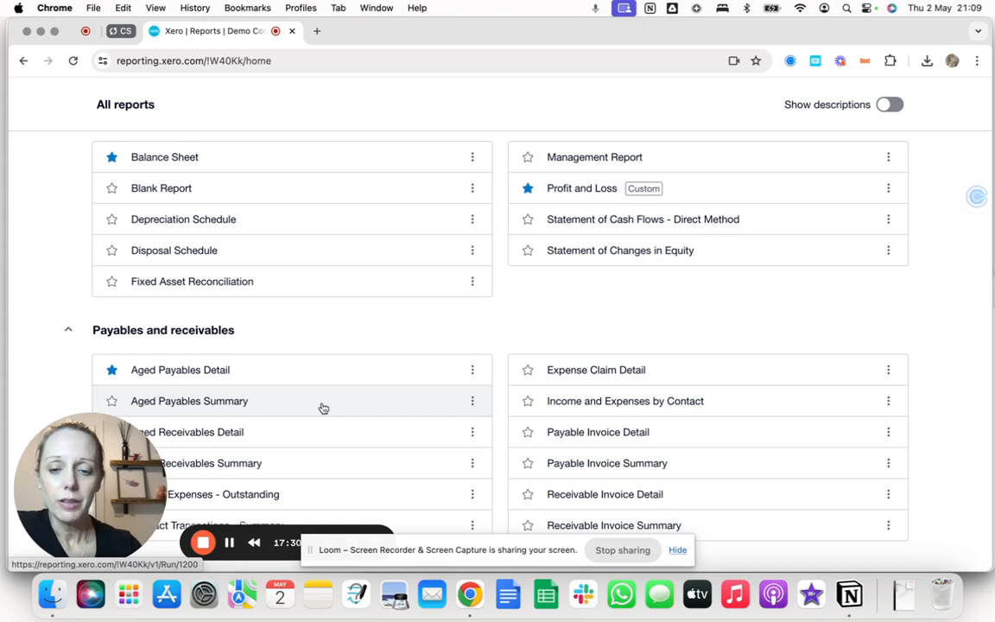
scroll(323, 407, down, 1)
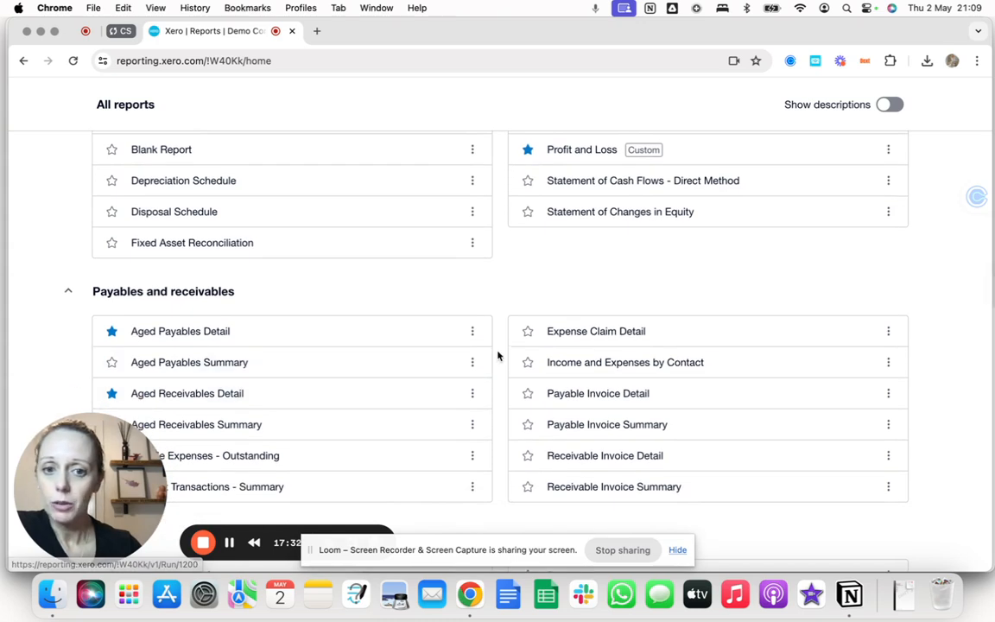